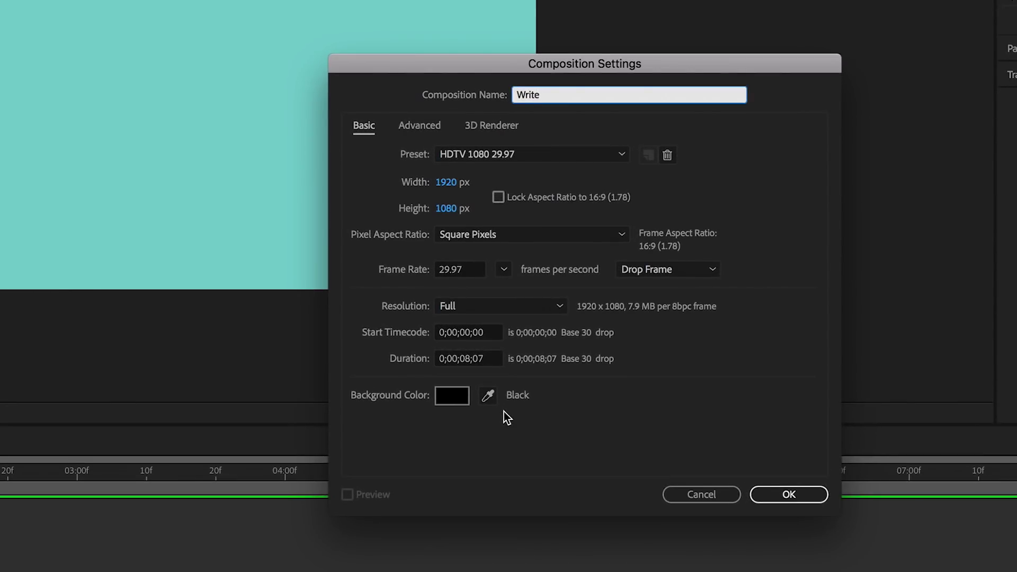
Name the 1920×1080, 29.97 fps composition Write and choose a dark red #340D0D background
{"action": "left_click", "coordinate": [704, 392]}
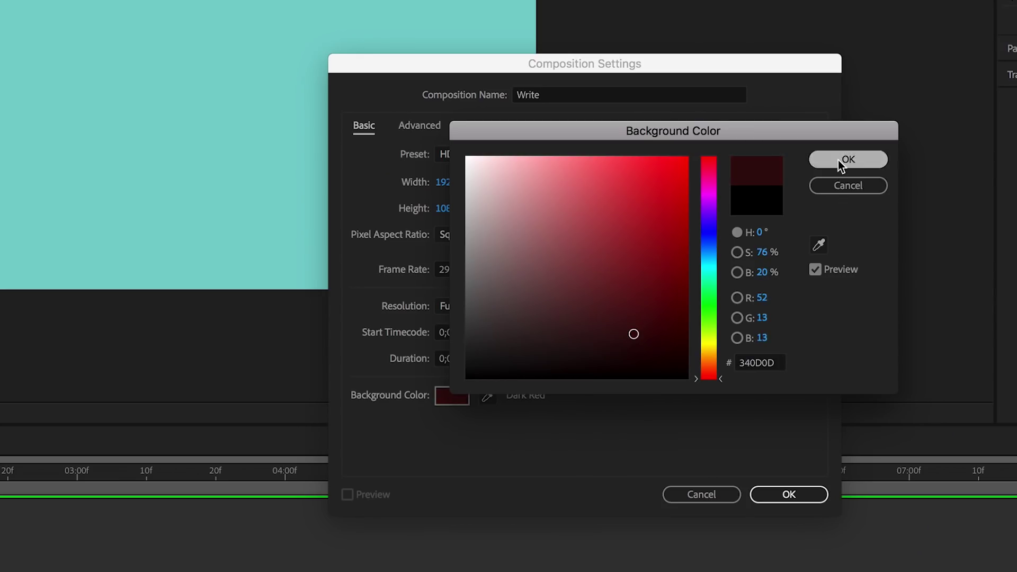
{"action": "left_click", "coordinate": [848, 159]}
Confirm the composition settings and type WRITE as a new text layer
{"action": "left_click", "coordinate": [789, 494]}
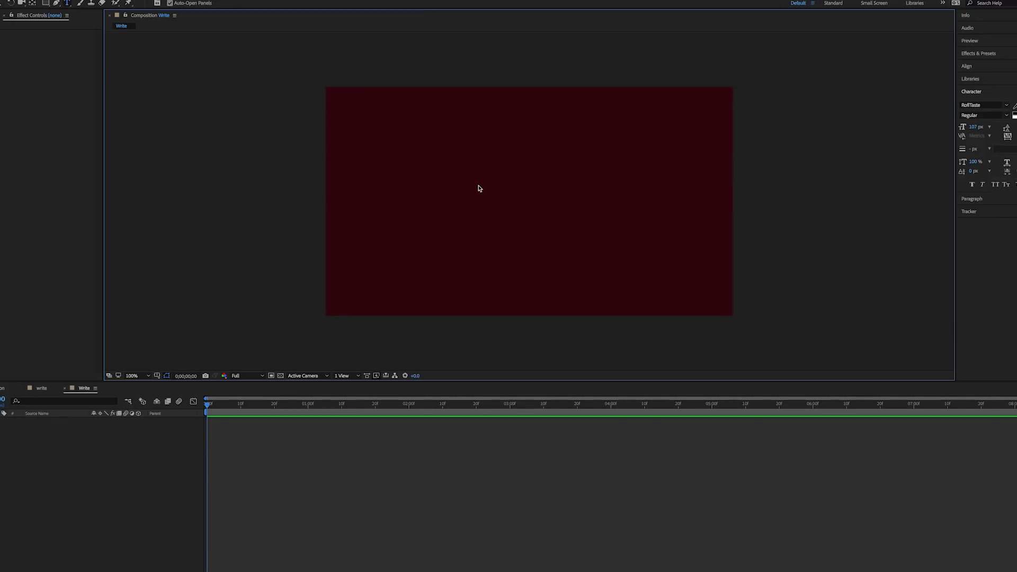
{"action": "left_click", "coordinate": [68, 4]}
{"action": "left_click", "coordinate": [450, 192]}
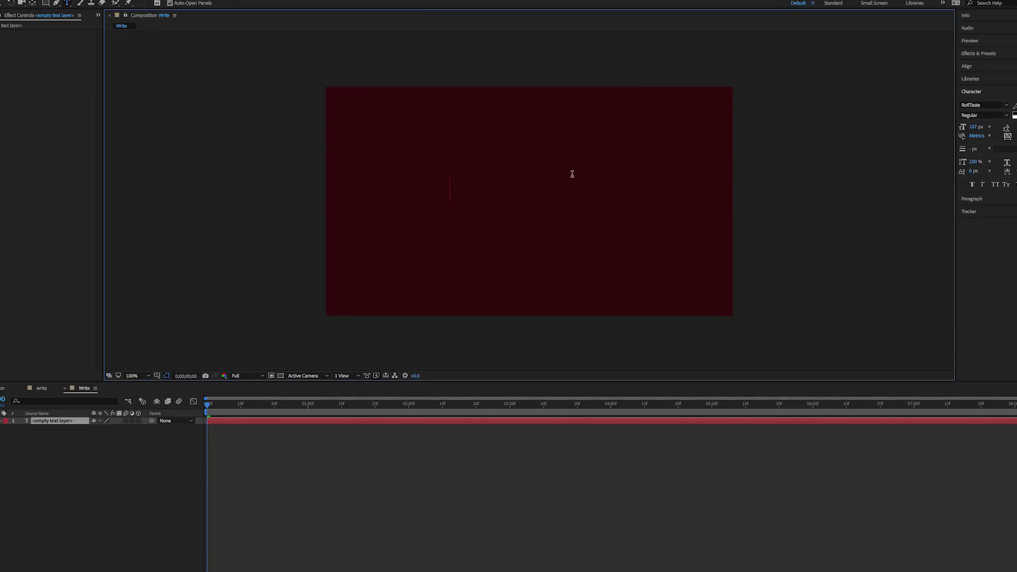
{"action": "type", "text": "WRITE"}
{"action": "key", "text": "Escape"}
Move the WRITE text to the centre of the composition
{"action": "key", "text": "v"}
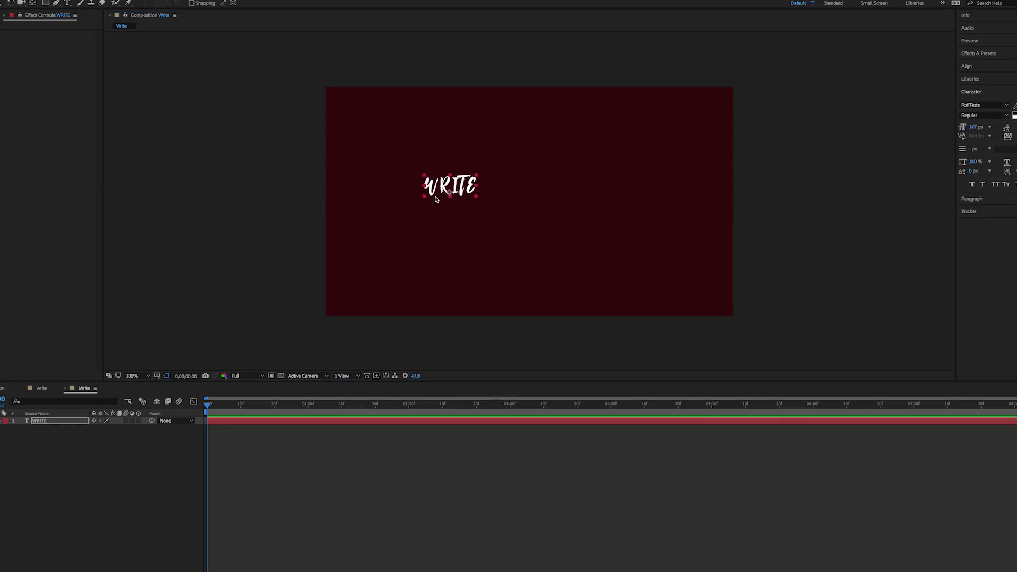
{"action": "left_click_drag", "start_coordinate": [434, 199], "coordinate": [661, 145]}
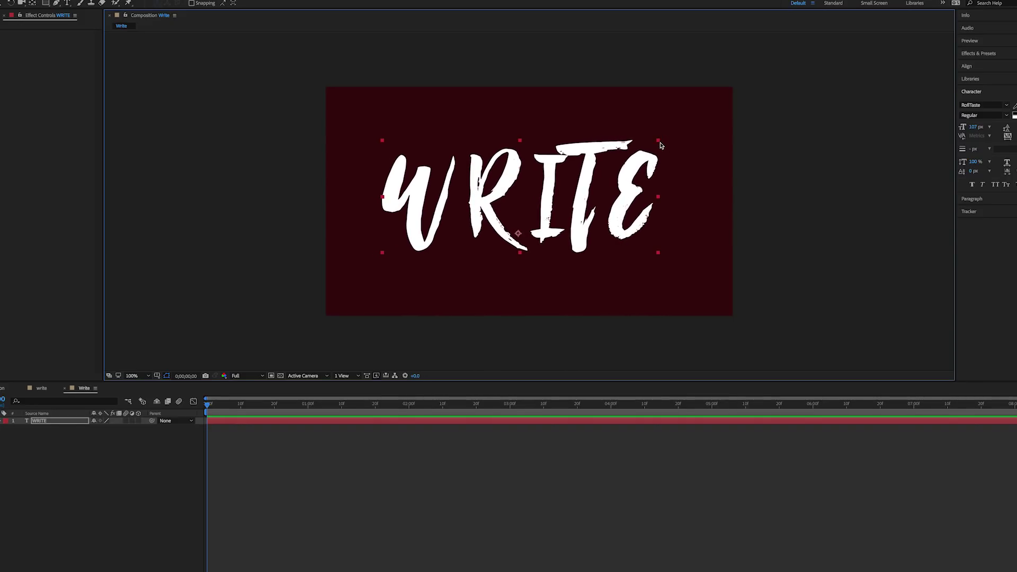
{"action": "left_click", "coordinate": [345, 91]}
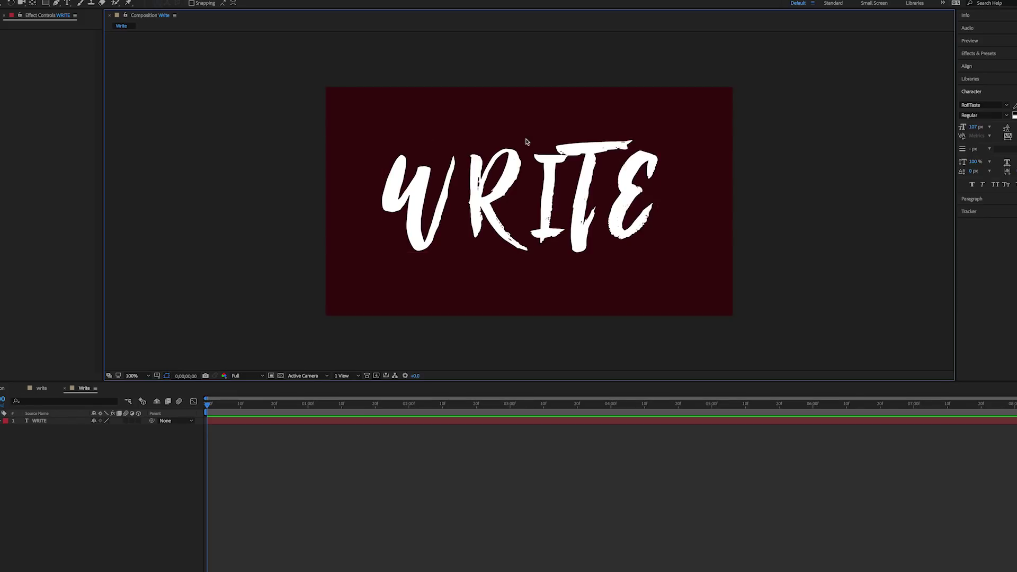
{"action": "double_click", "coordinate": [566, 161]}
Insert a space between the I and T of WRITE and set its font size to 15 px
{"action": "left_click", "coordinate": [564, 165]}
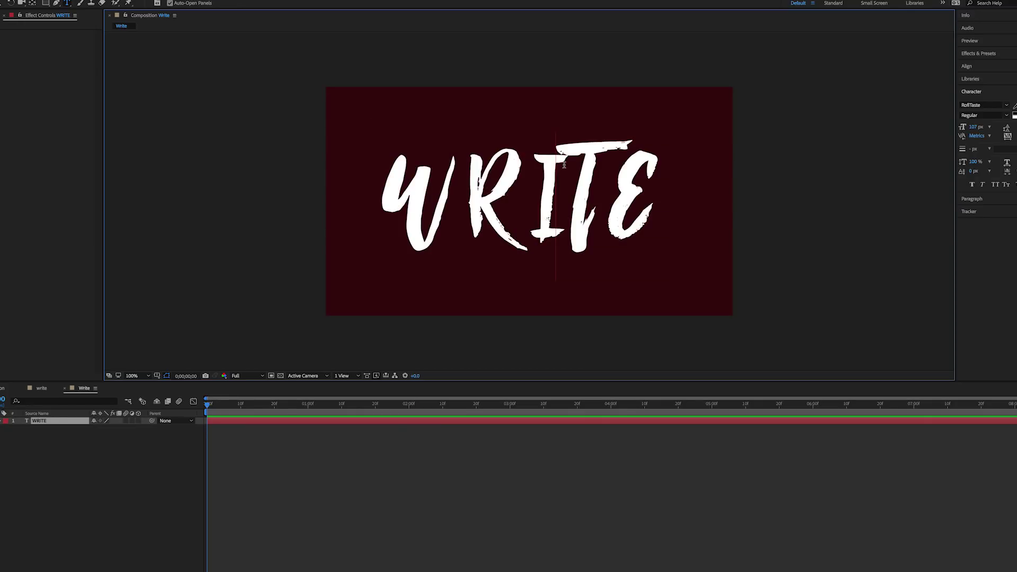
{"action": "key", "text": "shift+End"}
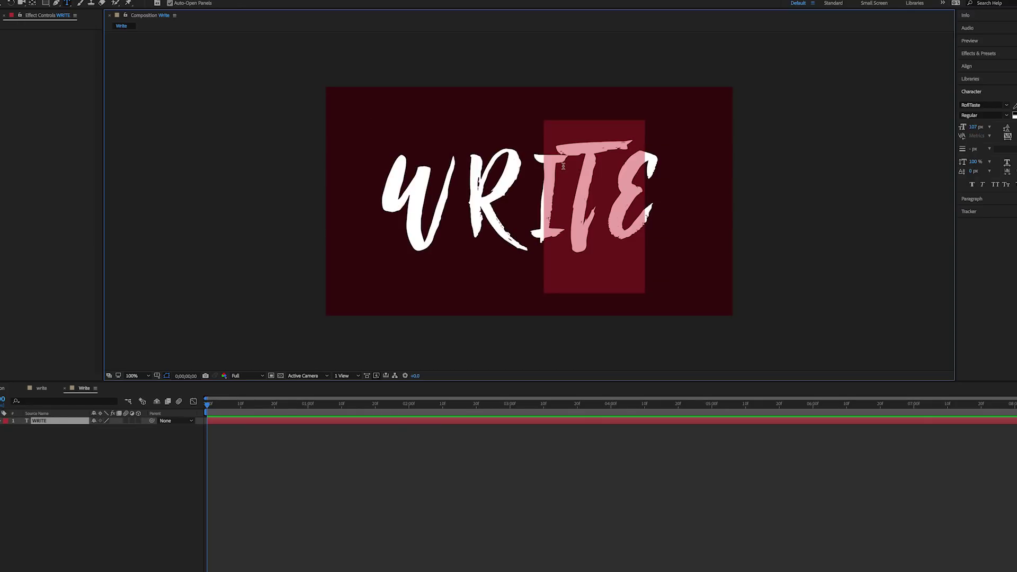
{"action": "left_click", "coordinate": [563, 166]}
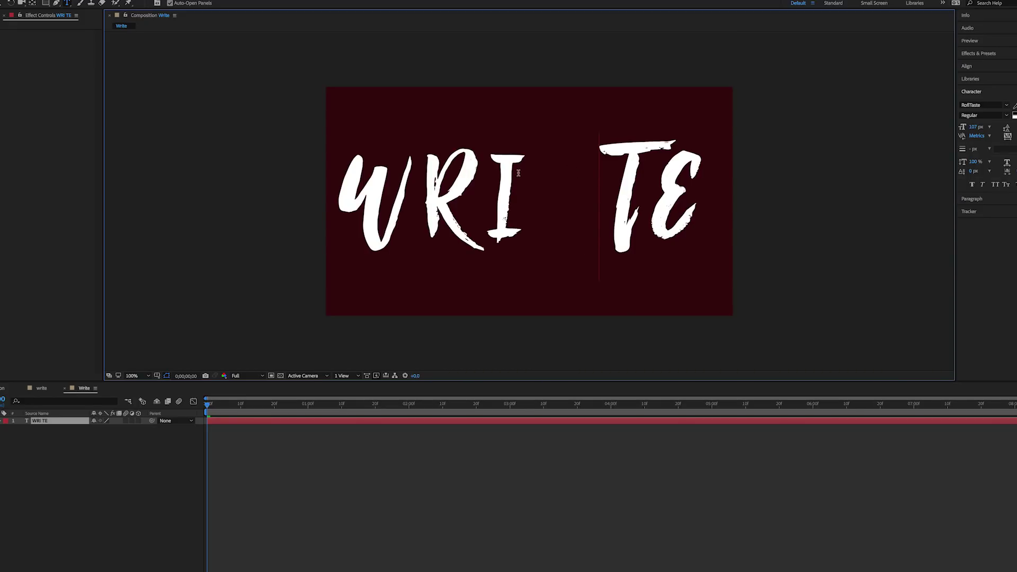
{"action": "left_click", "coordinate": [518, 173], "text": "shift"}
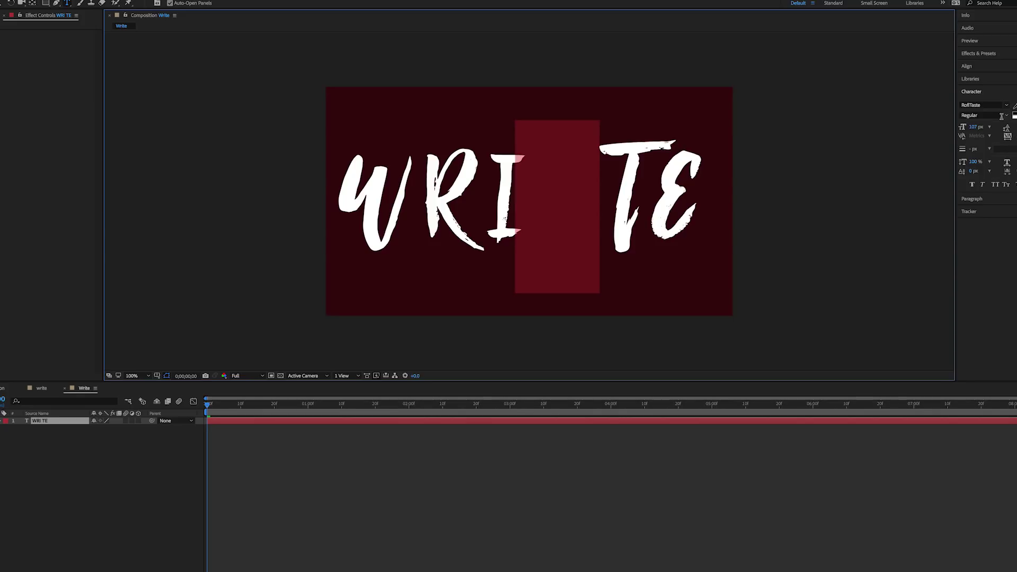
{"action": "left_click", "coordinate": [976, 129]}
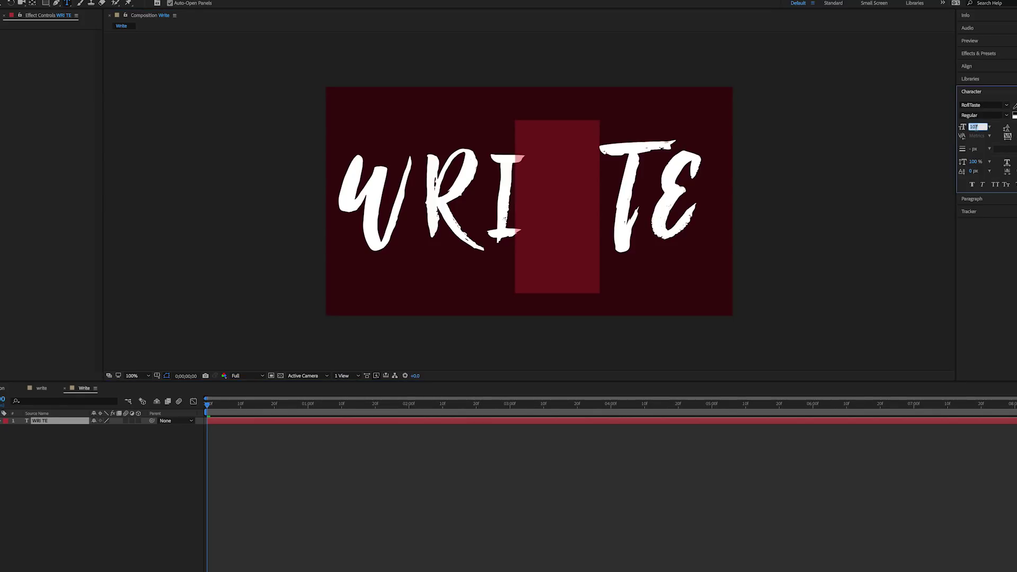
{"action": "type", "text": "15"}
{"action": "key", "text": "Return"}
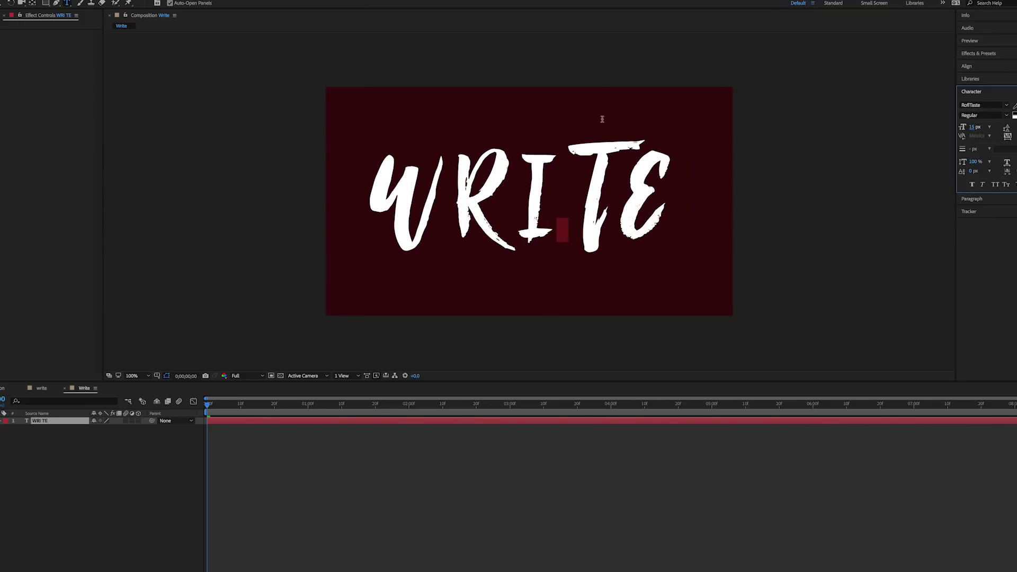
{"action": "key", "text": "v"}
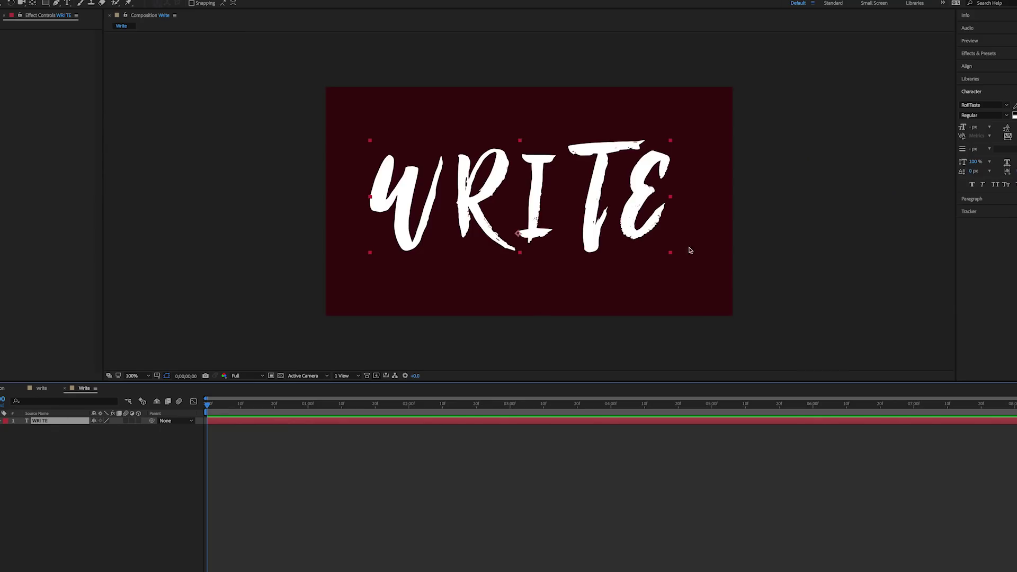
{"action": "left_click", "coordinate": [725, 239]}
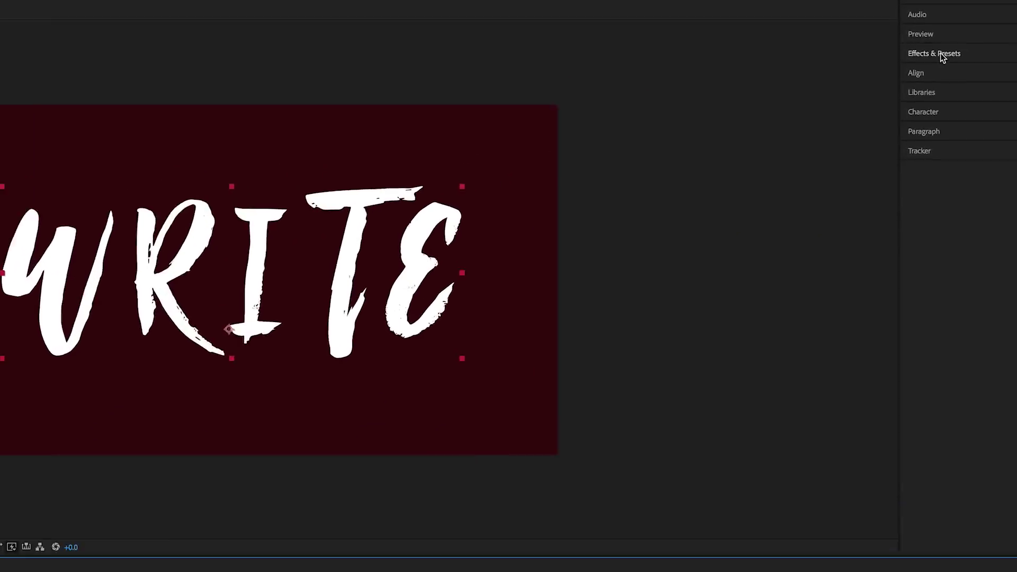
Search Effects & Presets for 'writ' and apply Write-on to the WRITE text layer
{"action": "left_click", "coordinate": [982, 54]}
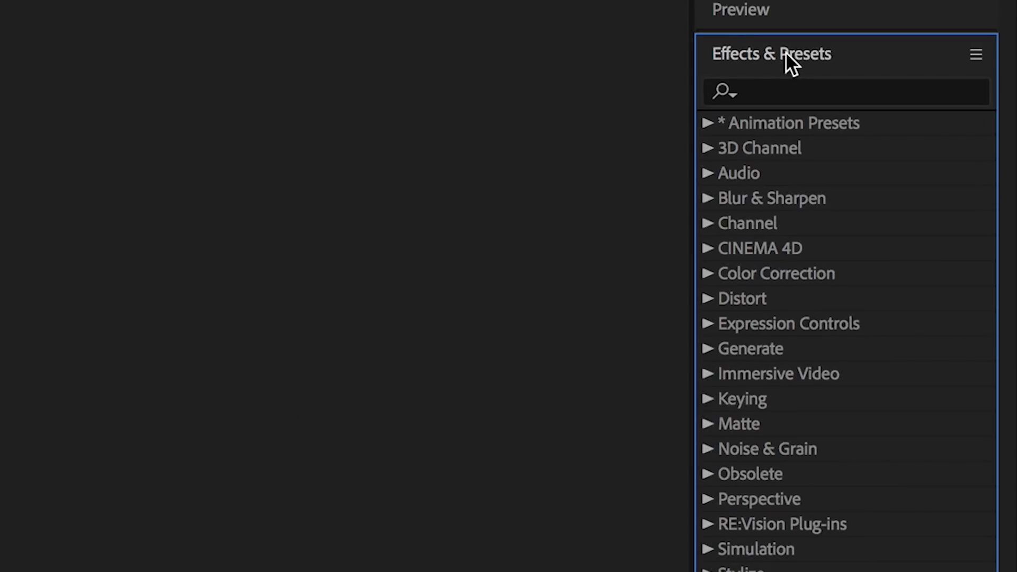
{"action": "left_click", "coordinate": [781, 91]}
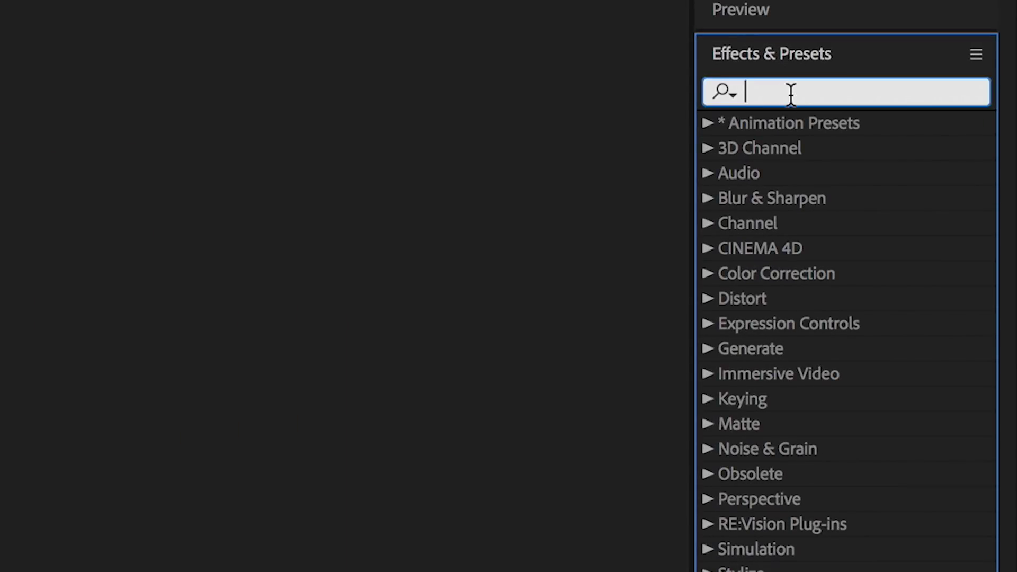
{"action": "type", "text": "write"}
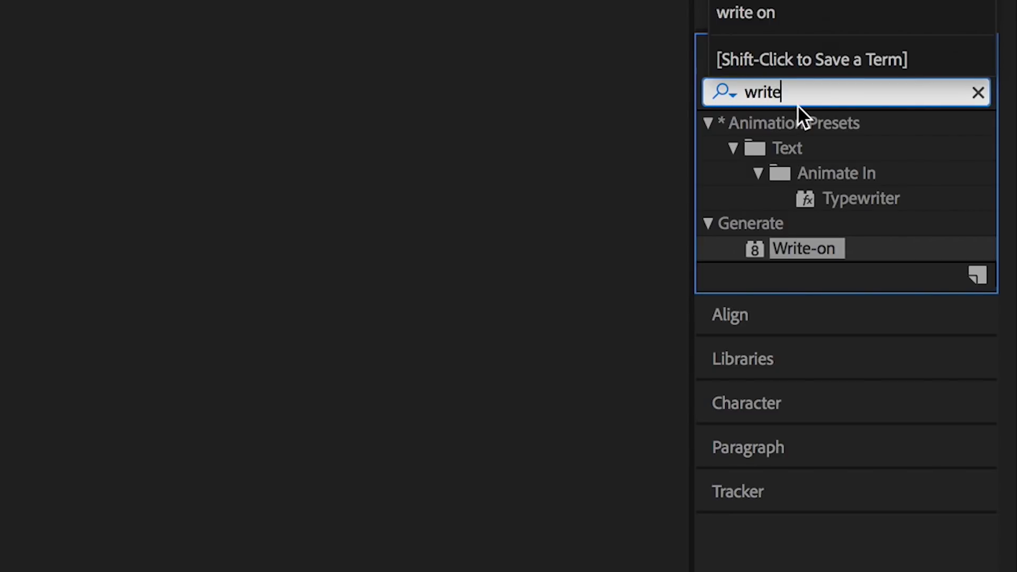
{"action": "left_click", "coordinate": [771, 253]}
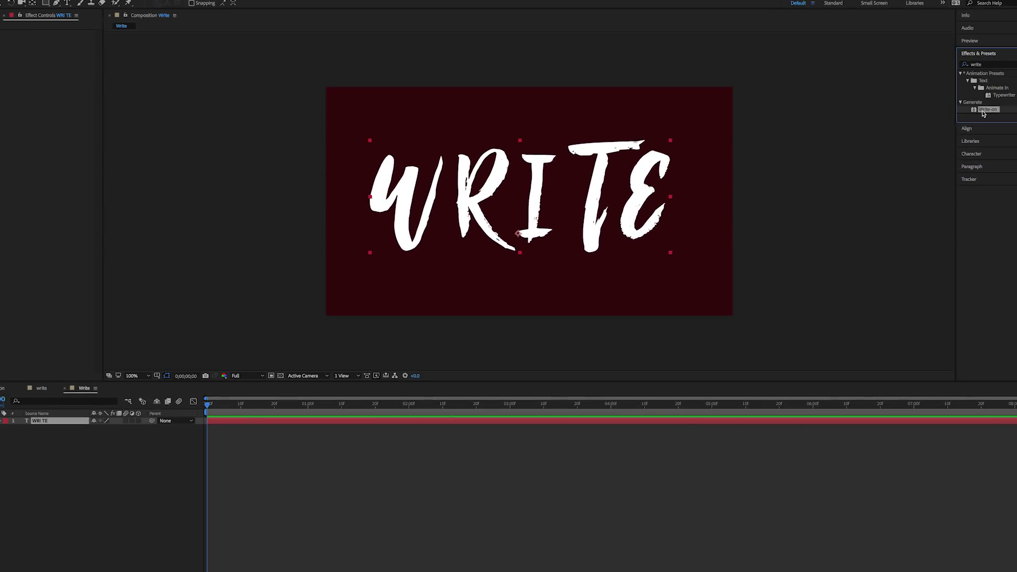
{"action": "double_click", "coordinate": [983, 111]}
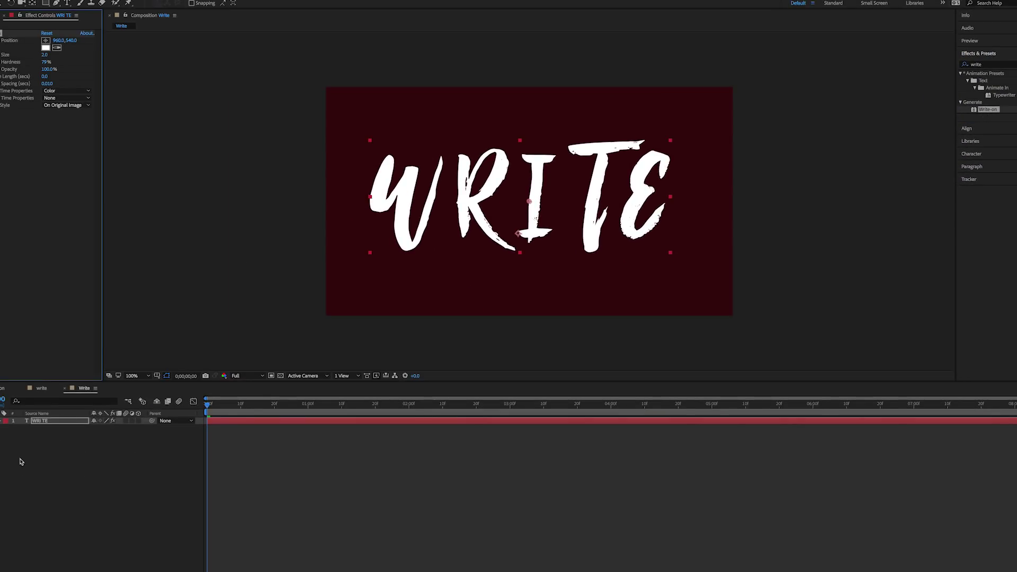
Expand the text layer's Effects group in the Timeline to show Write-on's brush properties
{"action": "left_click", "coordinate": [61, 442]}
{"action": "left_click", "coordinate": [57, 422]}
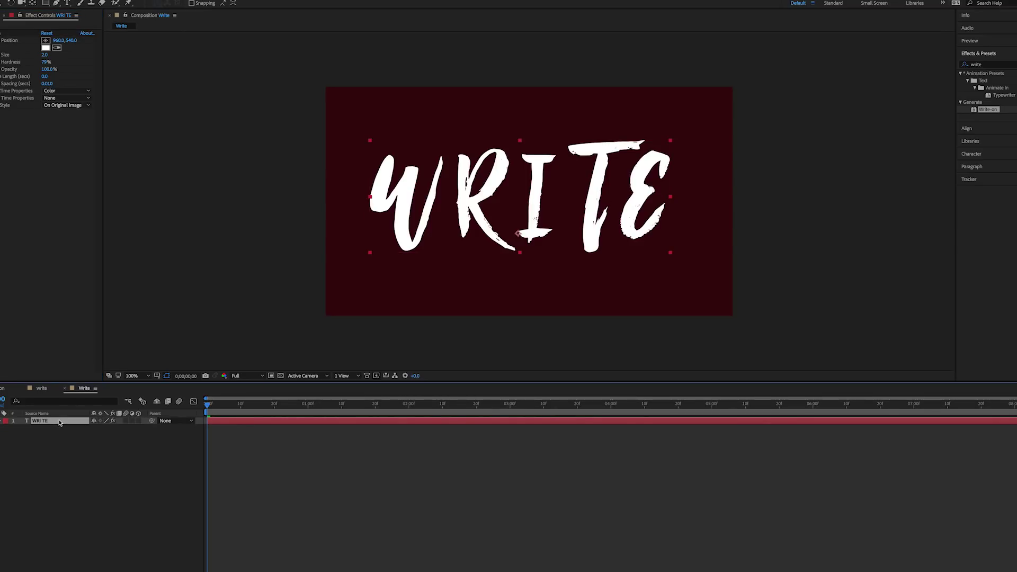
{"action": "left_click", "coordinate": [2, 421]}
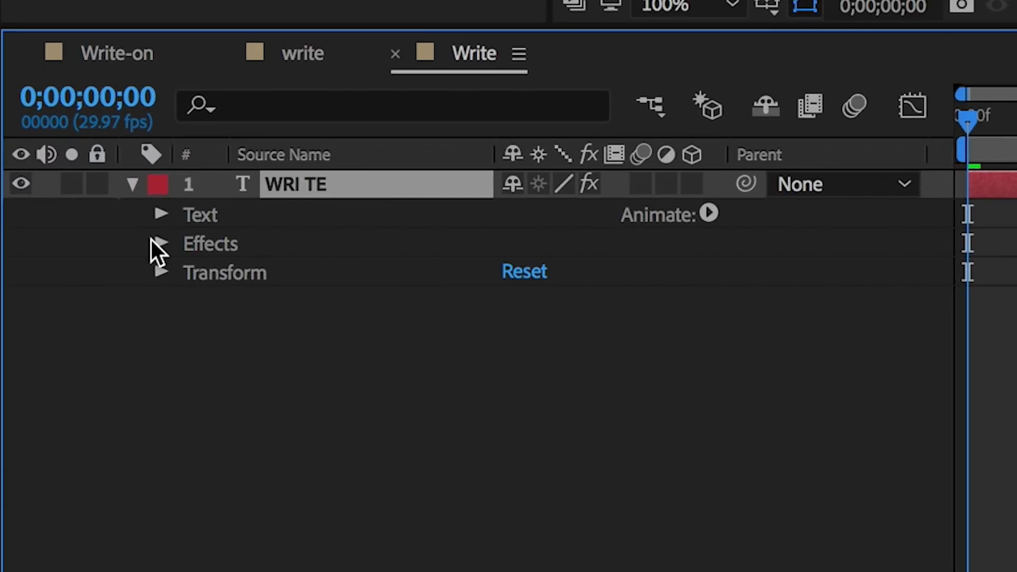
{"action": "left_click", "coordinate": [6, 435]}
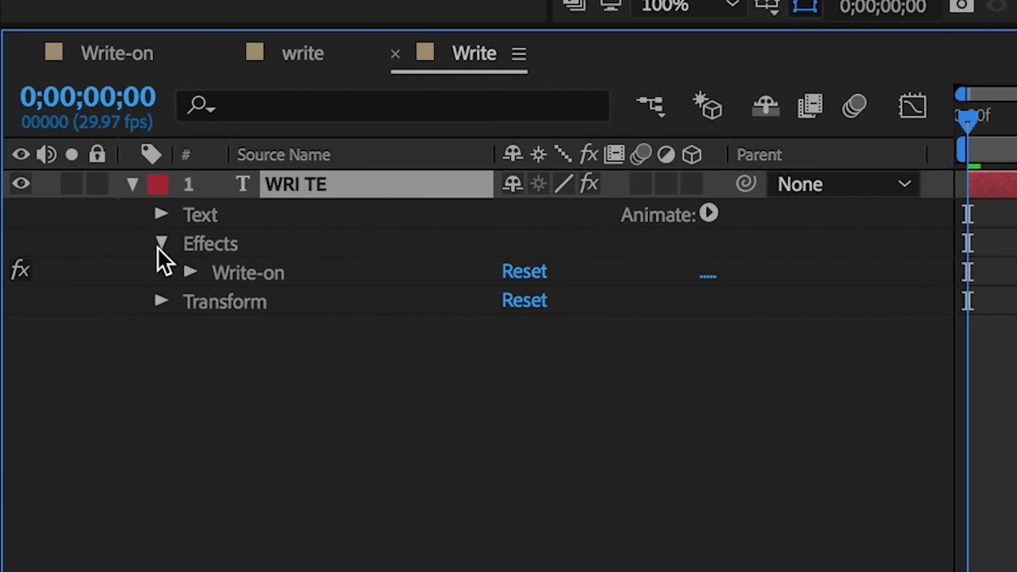
{"action": "left_click", "coordinate": [223, 244]}
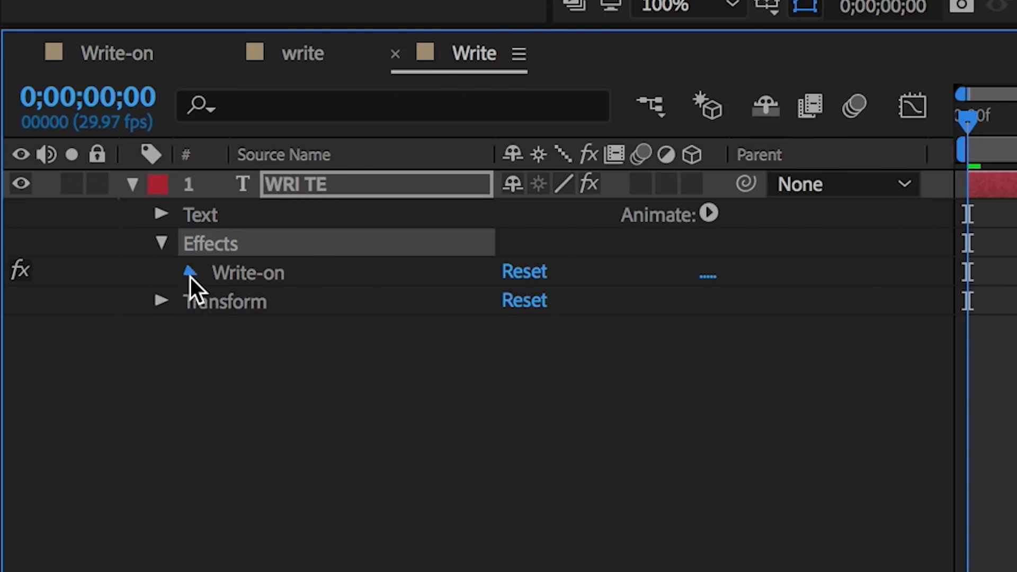
{"action": "left_click", "coordinate": [190, 275]}
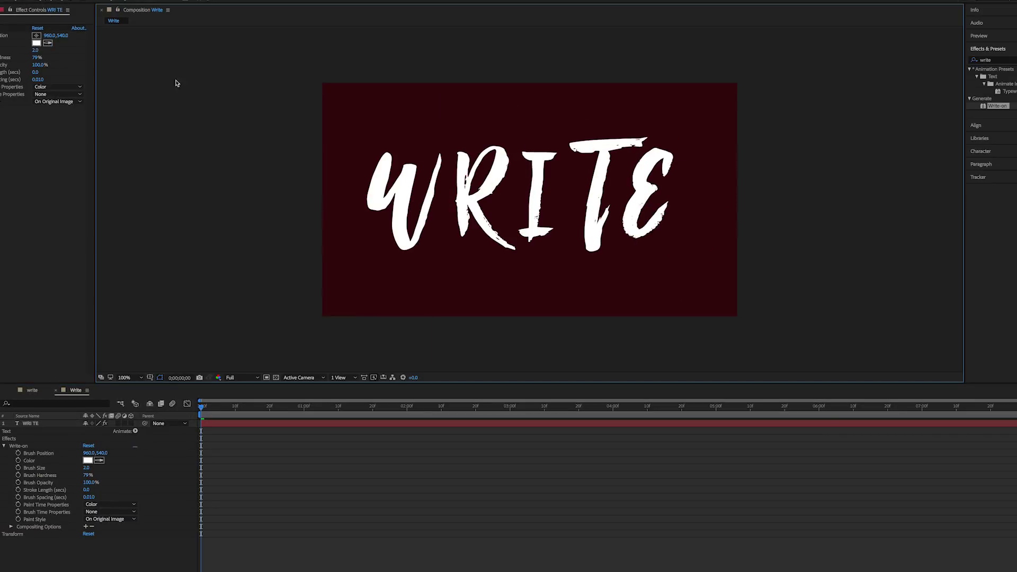
Set the Write-on brush colour to FF0000 and size to 100, positioned at the text's upper left
{"action": "left_click", "coordinate": [37, 44]}
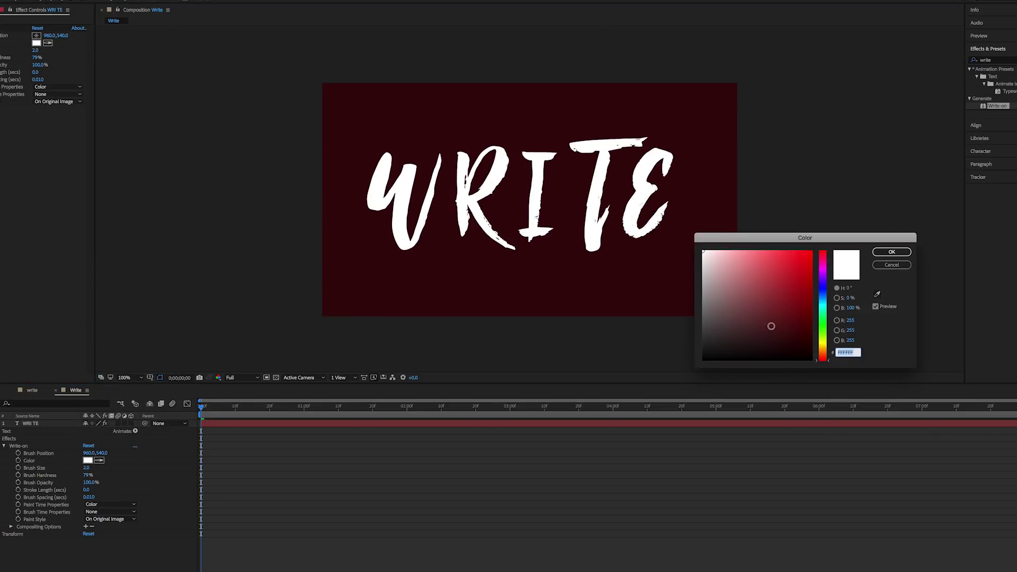
{"action": "type", "text": "FF0000"}
{"action": "left_click", "coordinate": [891, 252]}
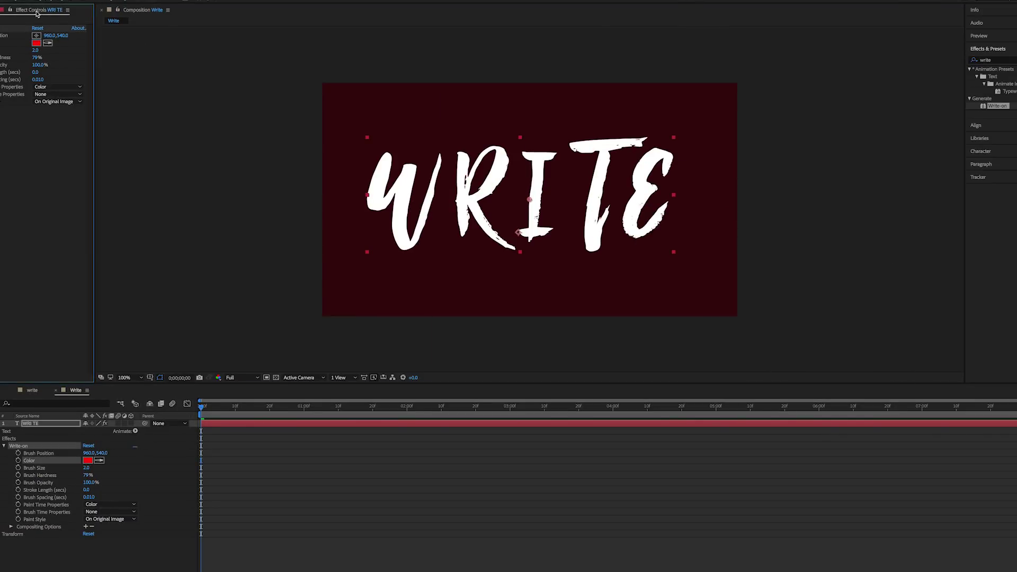
{"action": "left_click", "coordinate": [35, 51]}
{"action": "type", "text": "100"}
{"action": "key", "text": "Return"}
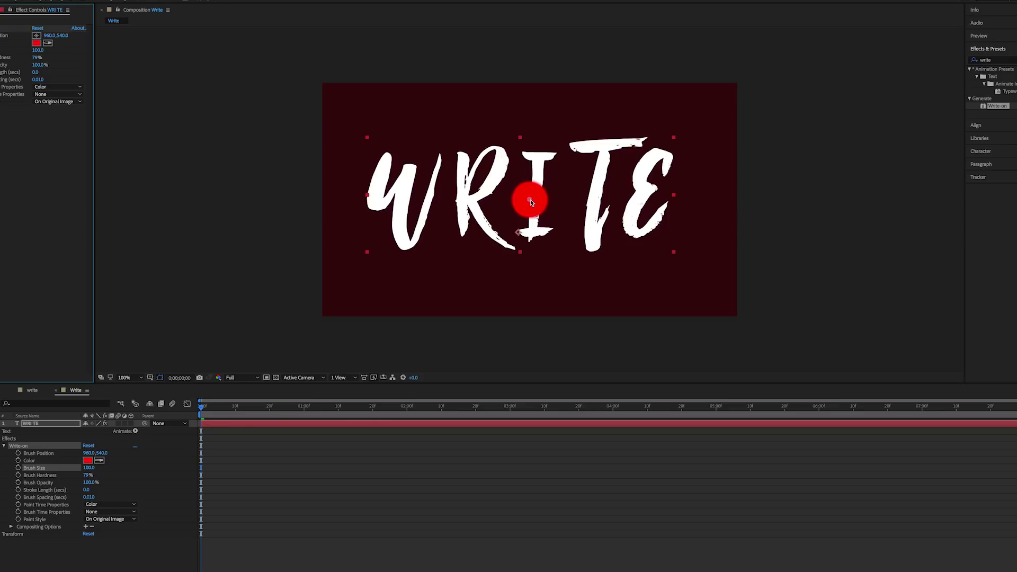
{"action": "left_click_drag", "start_coordinate": [531, 202], "coordinate": [396, 136]}
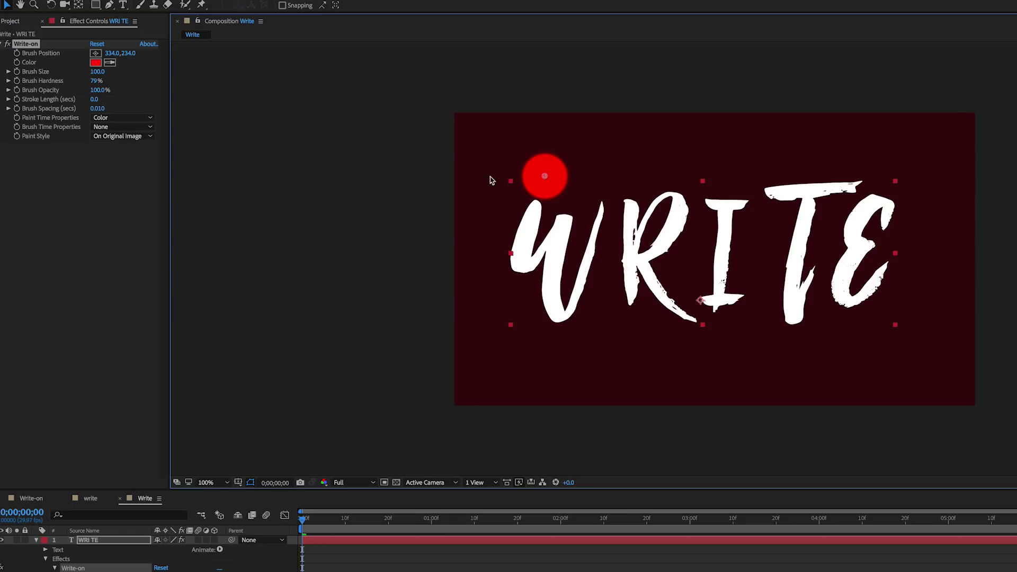
Set Brush Hardness to 100% and Brush Spacing to 0.001
{"action": "left_click", "coordinate": [96, 81]}
{"action": "type", "text": "100"}
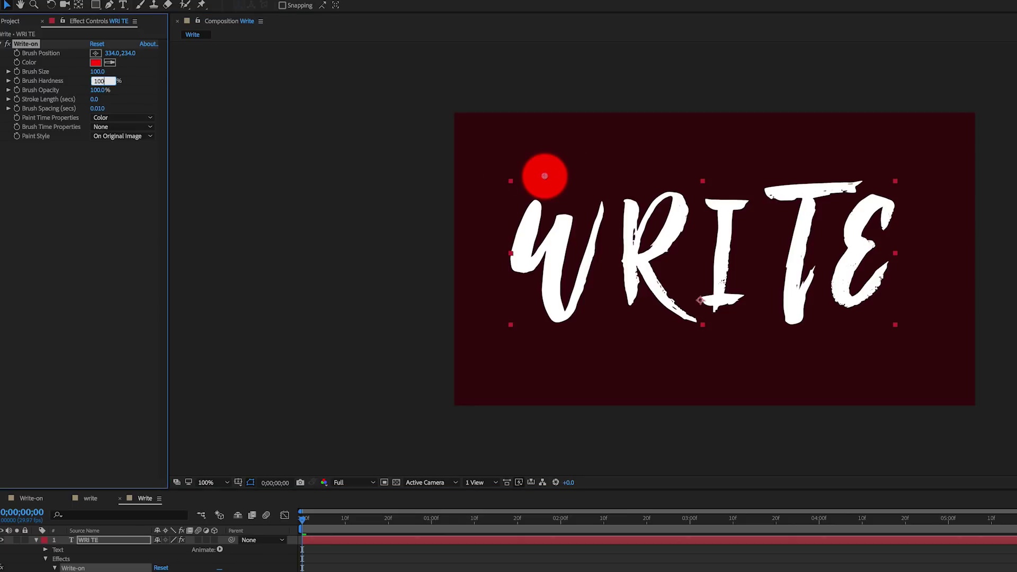
{"action": "key", "text": "Return"}
{"action": "left_click", "coordinate": [97, 108]}
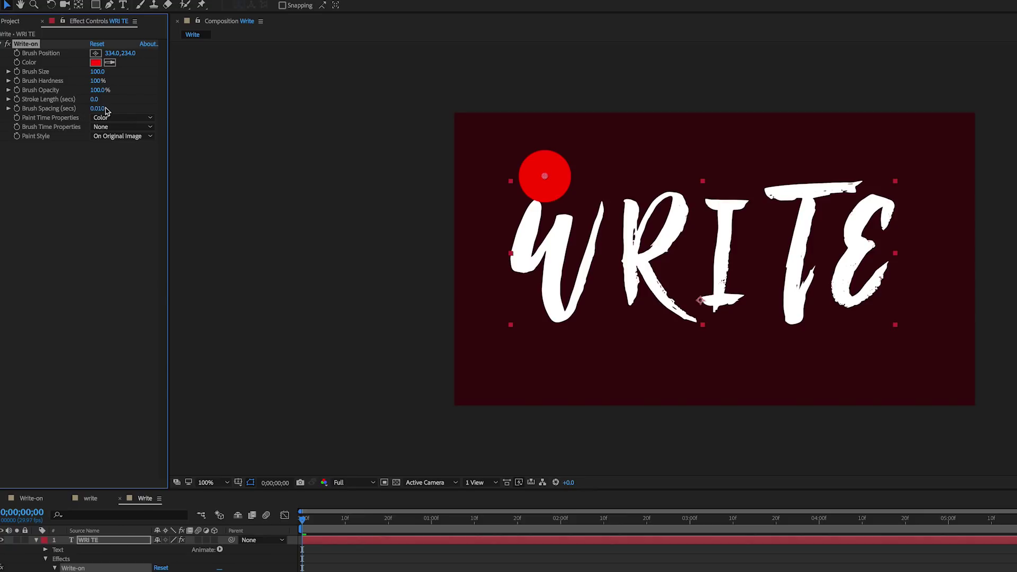
{"action": "type", "text": "0.001"}
{"action": "key", "text": "Return"}
Shrink the brush size to about 60 and place it on the top of the W
{"action": "mouse_move", "coordinate": [546, 181]}
{"action": "left_mouse_down"}
{"action": "mouse_move", "coordinate": [529, 214]}
{"action": "mouse_move", "coordinate": [534, 271]}
{"action": "mouse_move", "coordinate": [553, 218]}
{"action": "mouse_move", "coordinate": [535, 206]}
{"action": "mouse_move", "coordinate": [525, 225]}
{"action": "mouse_move", "coordinate": [527, 209]}
{"action": "left_mouse_up"}
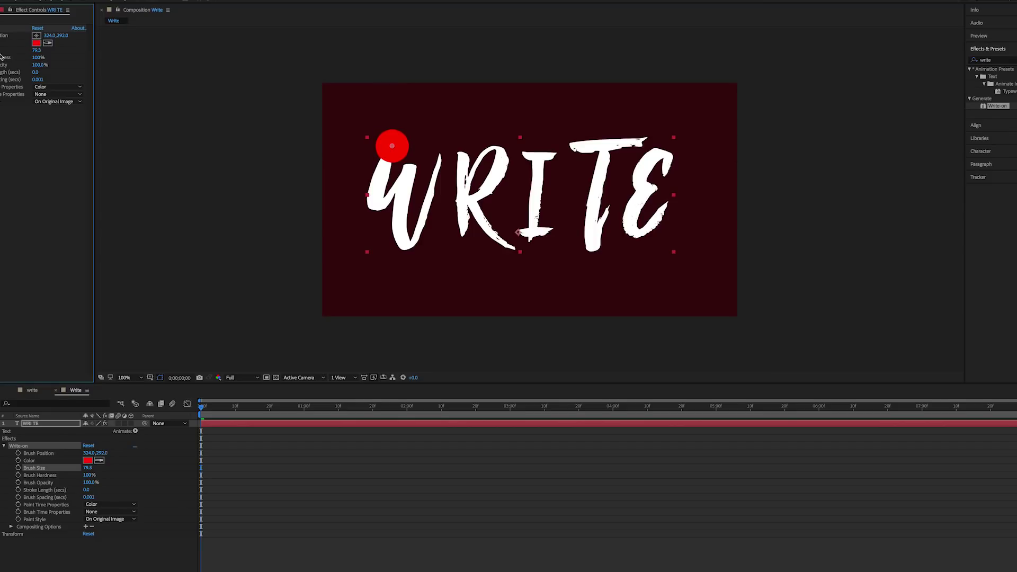
{"action": "left_click_drag", "start_coordinate": [23, 49], "coordinate": [4, 50]}
{"action": "mouse_move", "coordinate": [394, 149]}
{"action": "left_mouse_down"}
{"action": "mouse_move", "coordinate": [375, 196]}
{"action": "mouse_move", "coordinate": [401, 182]}
{"action": "mouse_move", "coordinate": [404, 166]}
{"action": "mouse_move", "coordinate": [403, 234]}
{"action": "mouse_move", "coordinate": [441, 146]}
{"action": "mouse_move", "coordinate": [452, 148]}
{"action": "mouse_move", "coordinate": [452, 187]}
{"action": "mouse_move", "coordinate": [379, 127]}
{"action": "mouse_move", "coordinate": [390, 148]}
{"action": "mouse_move", "coordinate": [394, 140]}
{"action": "left_mouse_up"}
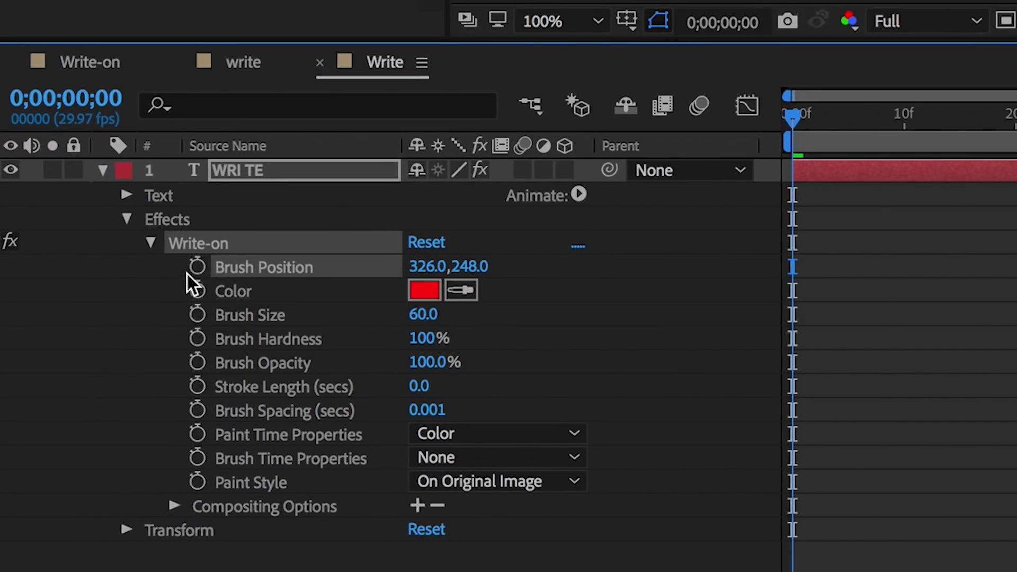
Add a Brush Position keyframe at frame 0, then zoom the timeline in and move to frame 01
{"action": "left_click", "coordinate": [196, 267]}
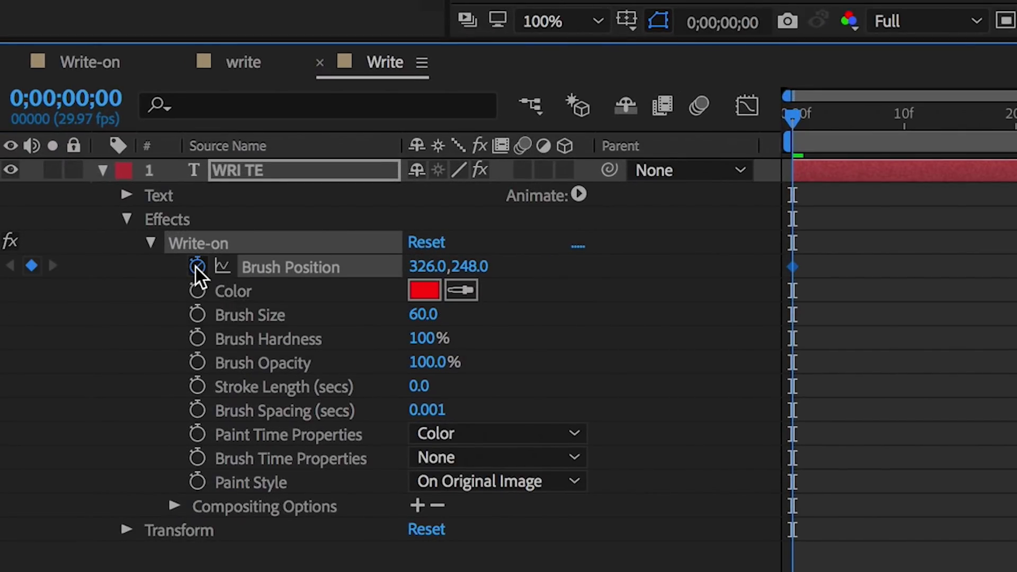
{"action": "key", "text": "equal"}
{"action": "key", "text": "equal"}
{"action": "key", "text": "equal"}
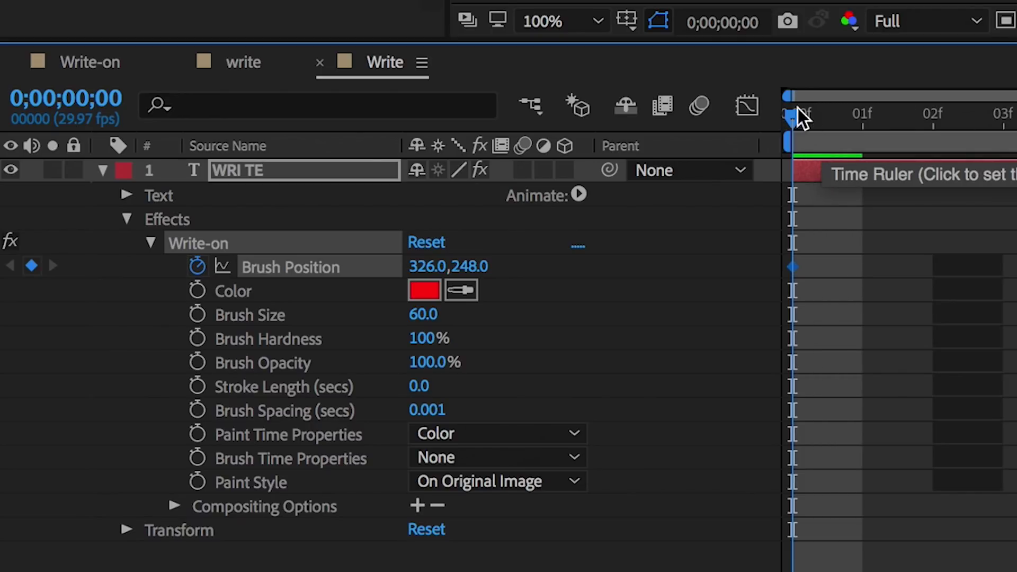
{"action": "left_click", "coordinate": [846, 113]}
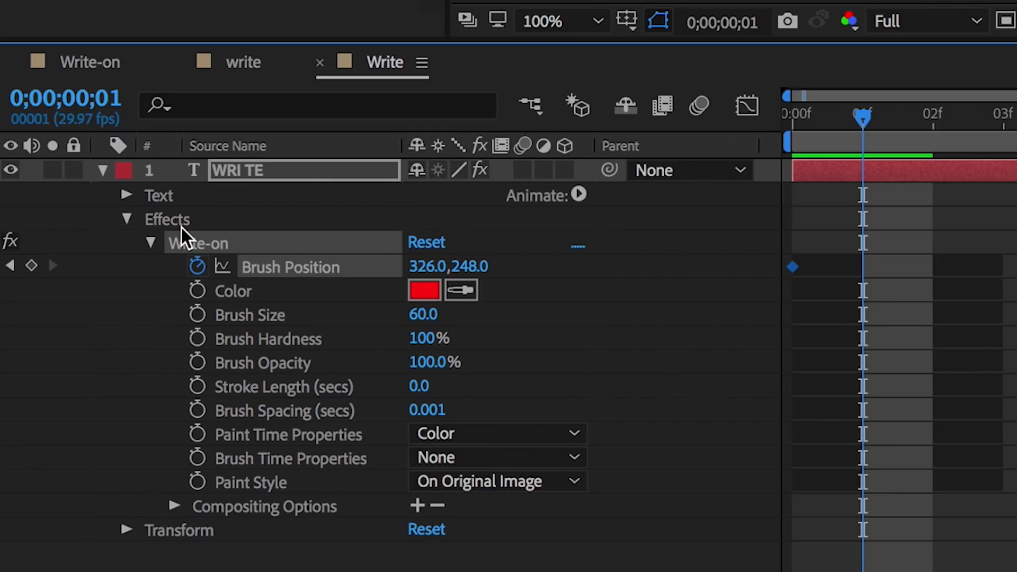
{"action": "left_click", "coordinate": [177, 223]}
Keyframe the brush point every couple of frames down and up the W, then across the R and I
{"action": "left_click", "coordinate": [192, 245]}
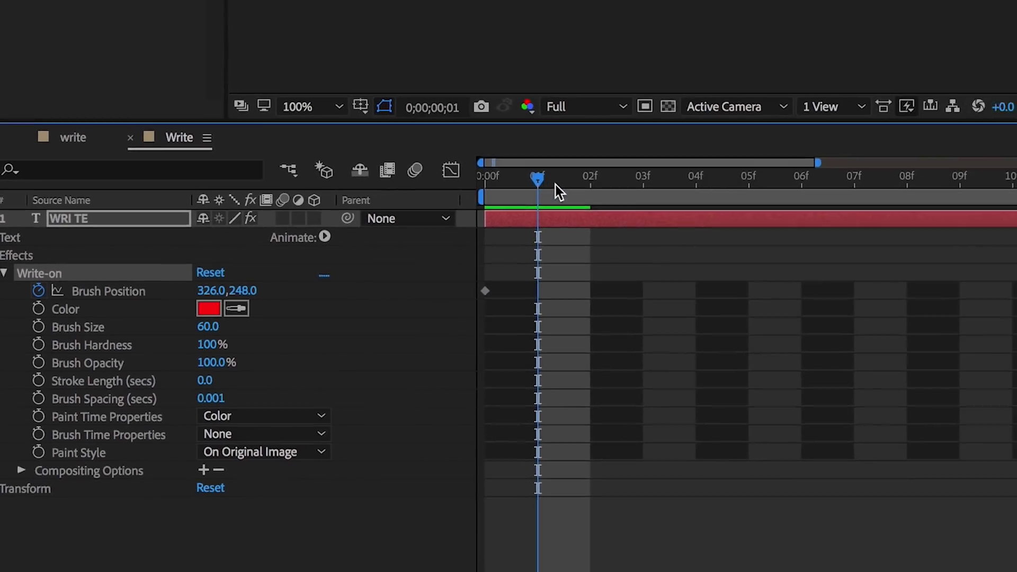
{"action": "left_click_drag", "start_coordinate": [555, 186], "coordinate": [590, 182]}
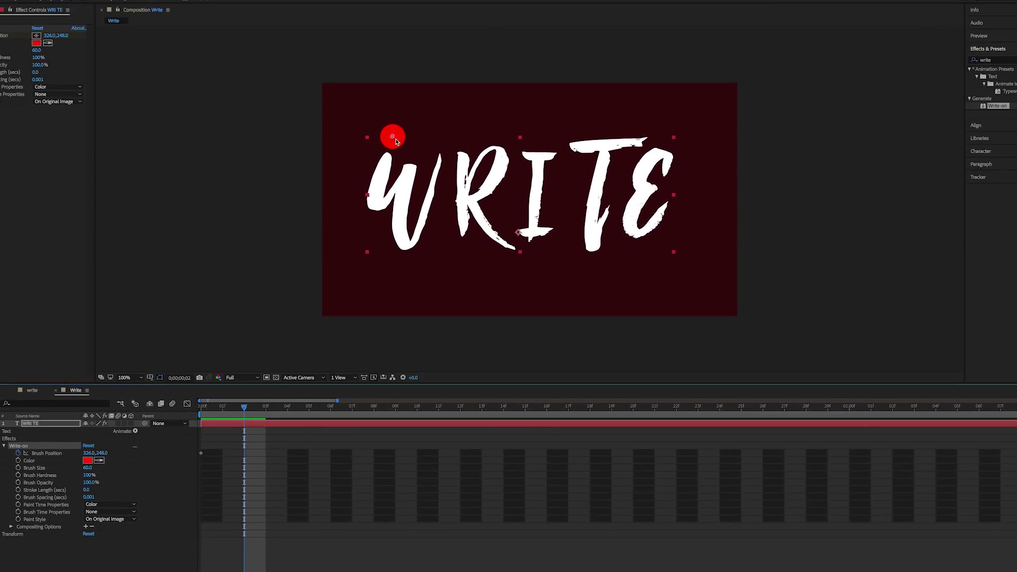
{"action": "left_click_drag", "start_coordinate": [552, 0], "coordinate": [532, 17]}
{"action": "left_click_drag", "start_coordinate": [378, 175], "coordinate": [373, 204]}
{"action": "left_click_drag", "start_coordinate": [245, 410], "coordinate": [290, 397]}
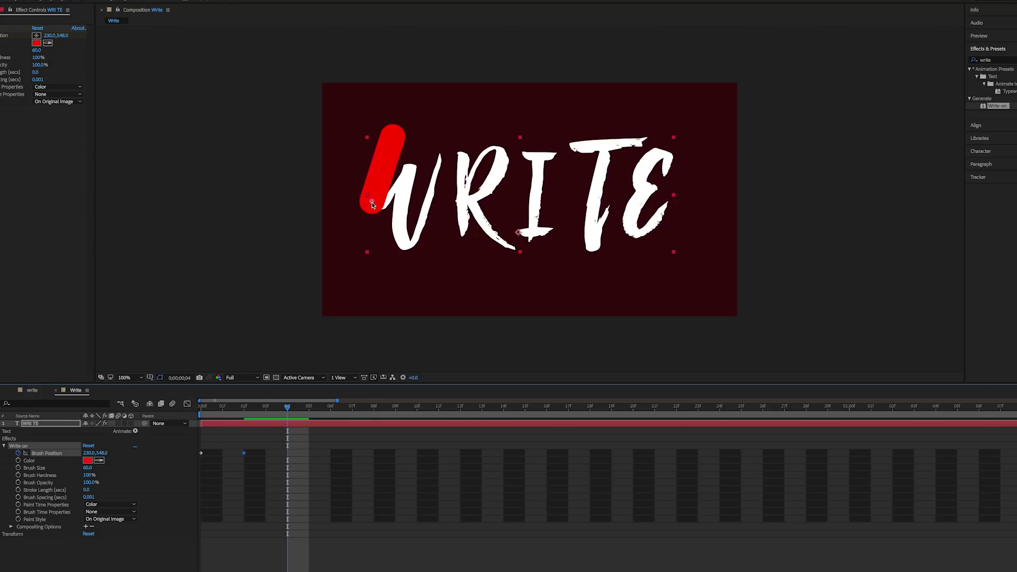
{"action": "left_click_drag", "start_coordinate": [372, 204], "coordinate": [407, 171]}
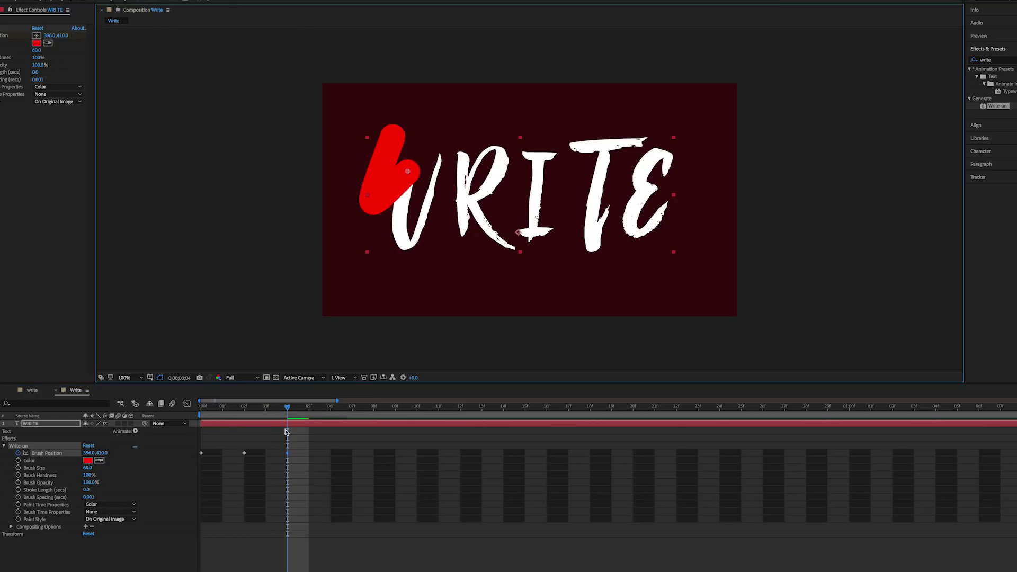
{"action": "left_click_drag", "start_coordinate": [290, 409], "coordinate": [332, 410]}
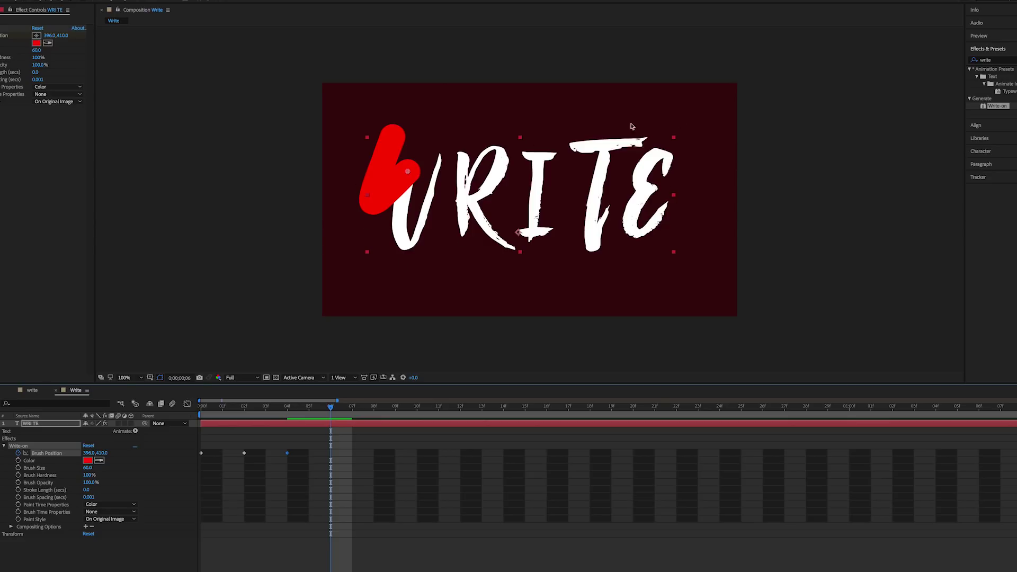
{"action": "mouse_move", "coordinate": [407, 171]}
{"action": "left_mouse_down"}
{"action": "mouse_move", "coordinate": [401, 244]}
{"action": "mouse_move", "coordinate": [440, 151]}
{"action": "mouse_move", "coordinate": [461, 132]}
{"action": "mouse_move", "coordinate": [480, 229]}
{"action": "mouse_move", "coordinate": [474, 172]}
{"action": "left_mouse_up"}
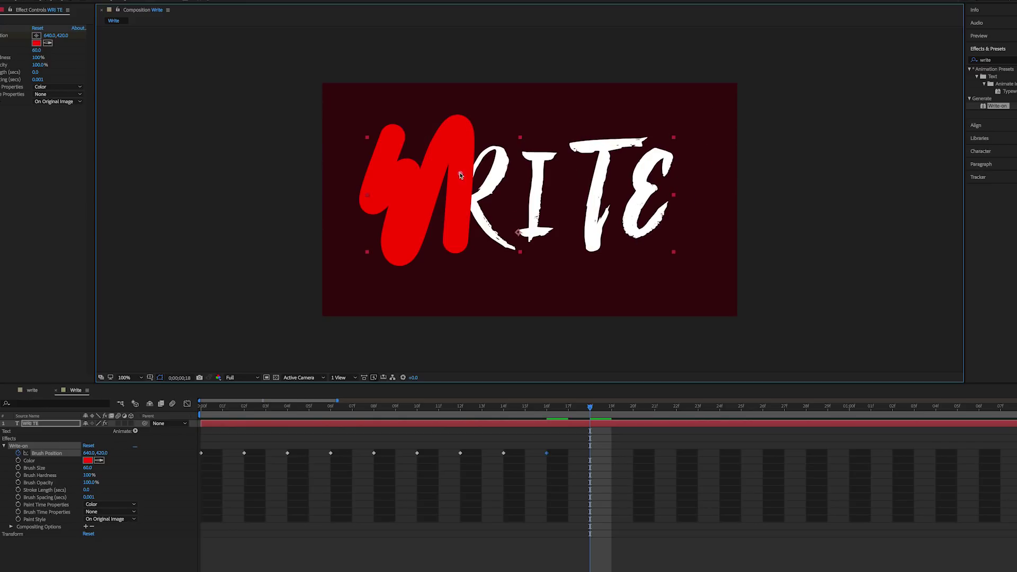
{"action": "mouse_move", "coordinate": [461, 176]}
{"action": "left_mouse_down"}
{"action": "mouse_move", "coordinate": [496, 145]}
{"action": "mouse_move", "coordinate": [497, 234]}
{"action": "mouse_move", "coordinate": [550, 233]}
{"action": "mouse_move", "coordinate": [537, 173]}
{"action": "mouse_move", "coordinate": [498, 155]}
{"action": "mouse_move", "coordinate": [549, 153]}
{"action": "mouse_move", "coordinate": [554, 186]}
{"action": "mouse_move", "coordinate": [534, 130]}
{"action": "mouse_move", "coordinate": [558, 285]}
{"action": "mouse_move", "coordinate": [563, 182]}
{"action": "left_mouse_up"}
{"action": "key", "text": "Page_Down"}
{"action": "key", "text": "Page_Down"}
{"action": "key", "text": "Page_Down"}
{"action": "key", "text": "Page_Down"}
{"action": "key", "text": "Page_Down"}
{"action": "key", "text": "Page_Down"}
{"action": "key", "text": "Page_Down"}
{"action": "key", "text": "Page_Down"}
{"action": "key", "text": "Page_Down"}
{"action": "key", "text": "Page_Down"}
{"action": "key", "text": "Page_Down"}
{"action": "key", "text": "Page_Down"}
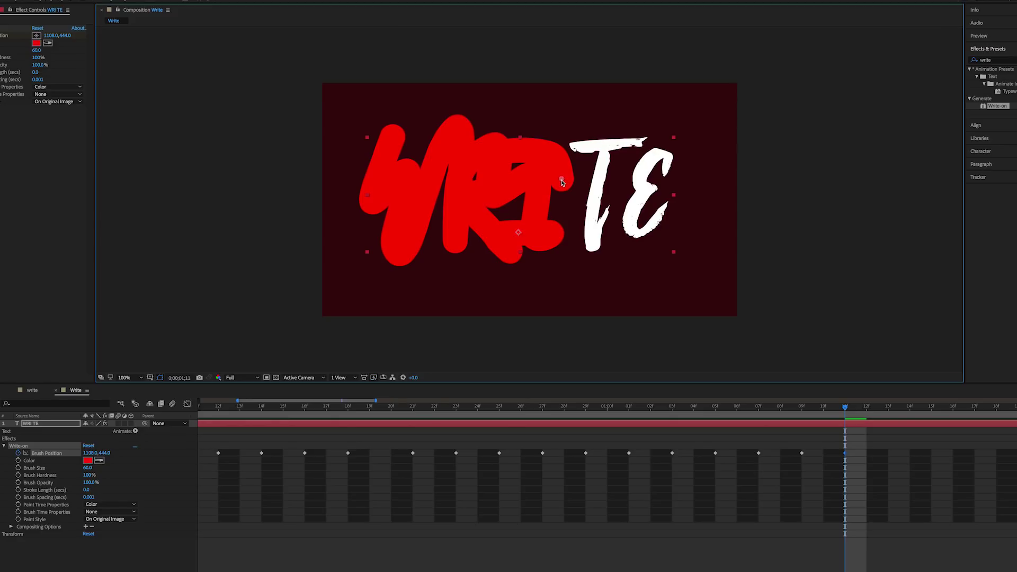
Keyframe the brush downward, right along the bottom, and back up toward 1;17
{"action": "key", "text": "Page_Down"}
{"action": "key", "text": "Page_Down"}
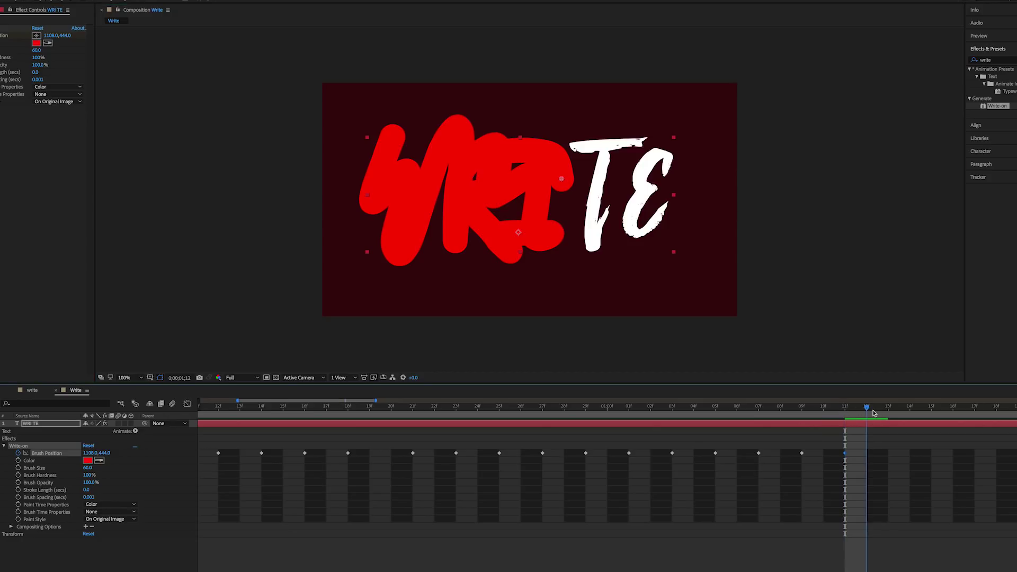
{"action": "left_click_drag", "start_coordinate": [562, 180], "coordinate": [562, 266]}
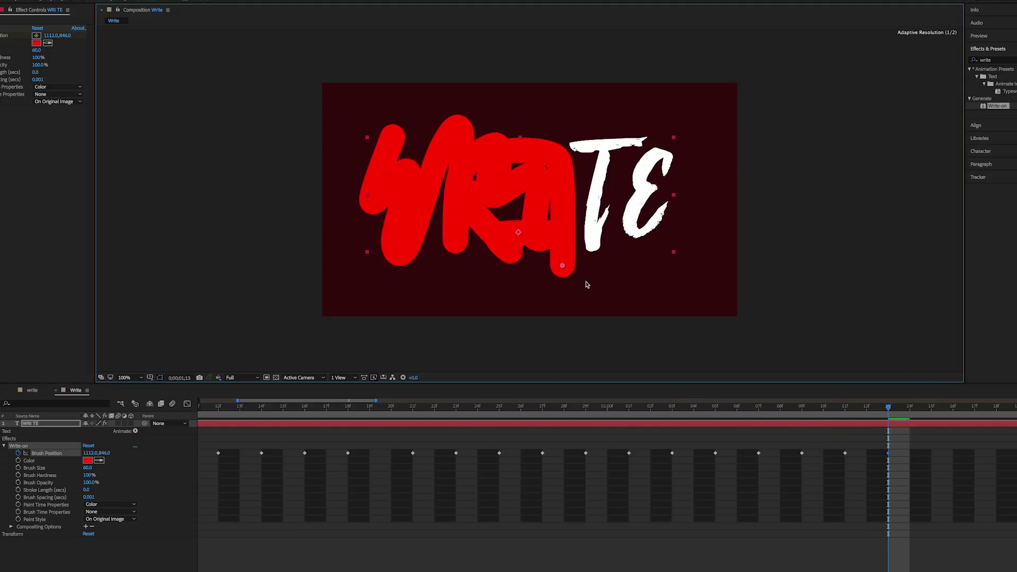
{"action": "left_click", "coordinate": [889, 413]}
{"action": "key", "text": "Page_Down"}
{"action": "key", "text": "Page_Down"}
{"action": "scroll", "coordinate": [891, 425], "scroll_direction": "right", "scroll_amount": 5}
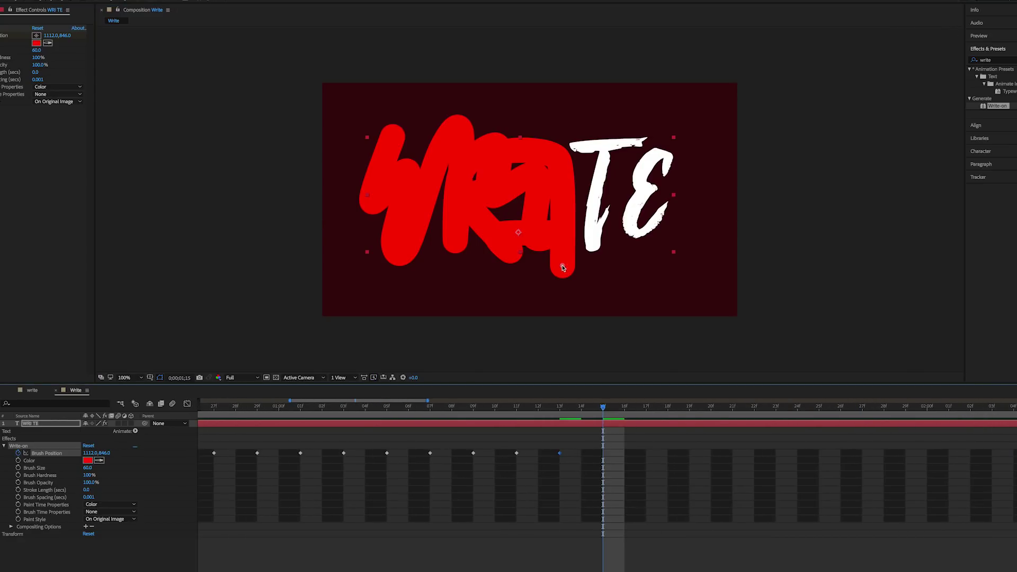
{"action": "left_click_drag", "start_coordinate": [563, 268], "coordinate": [592, 265]}
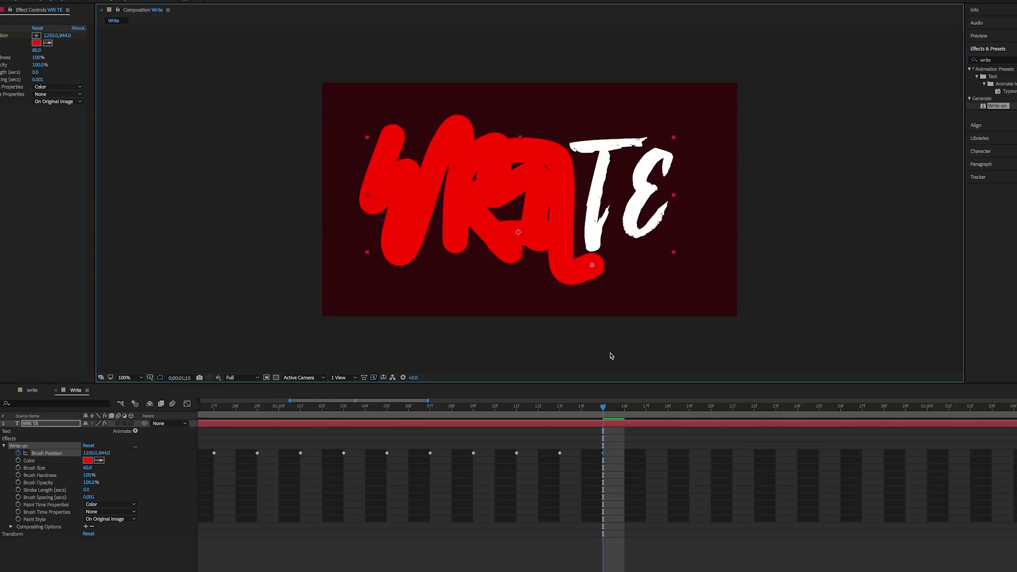
{"action": "left_click_drag", "start_coordinate": [606, 416], "coordinate": [646, 412]}
{"action": "left_click_drag", "start_coordinate": [596, 265], "coordinate": [592, 209]}
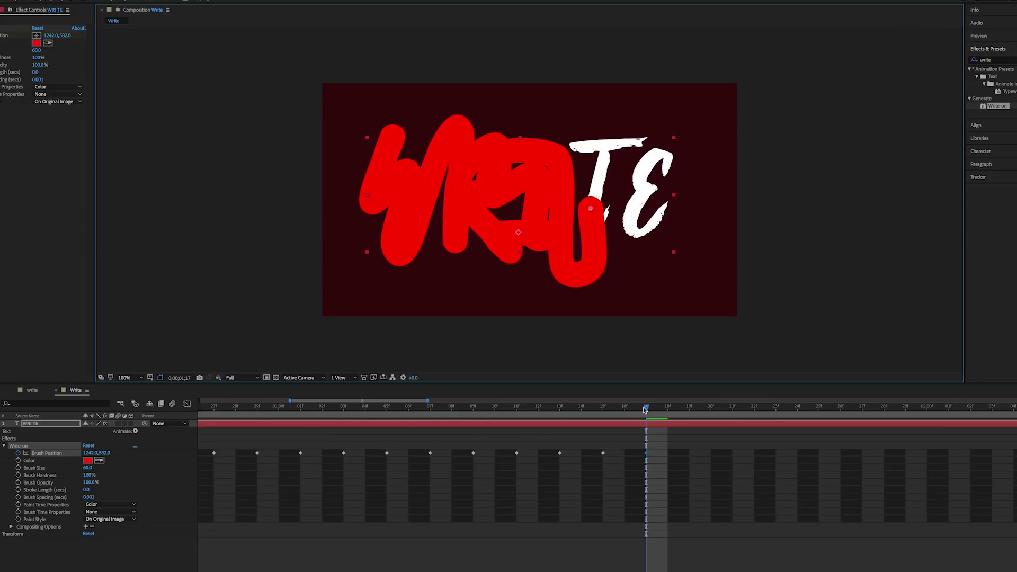
Keyframe the brush frame by frame up into the T and across its top crossbar
{"action": "left_click_drag", "start_coordinate": [646, 412], "coordinate": [670, 411]}
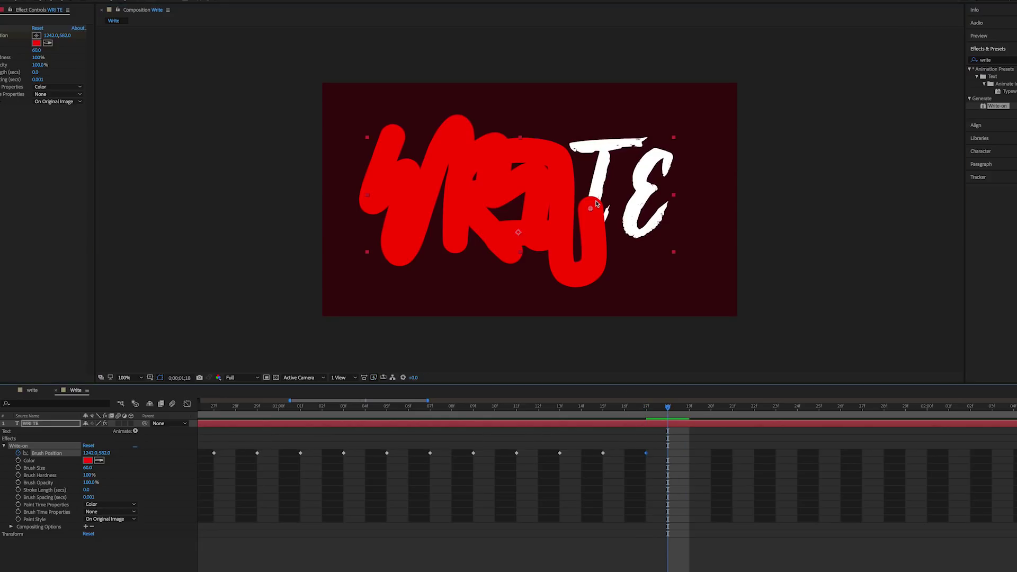
{"action": "left_click_drag", "start_coordinate": [592, 211], "coordinate": [602, 169]}
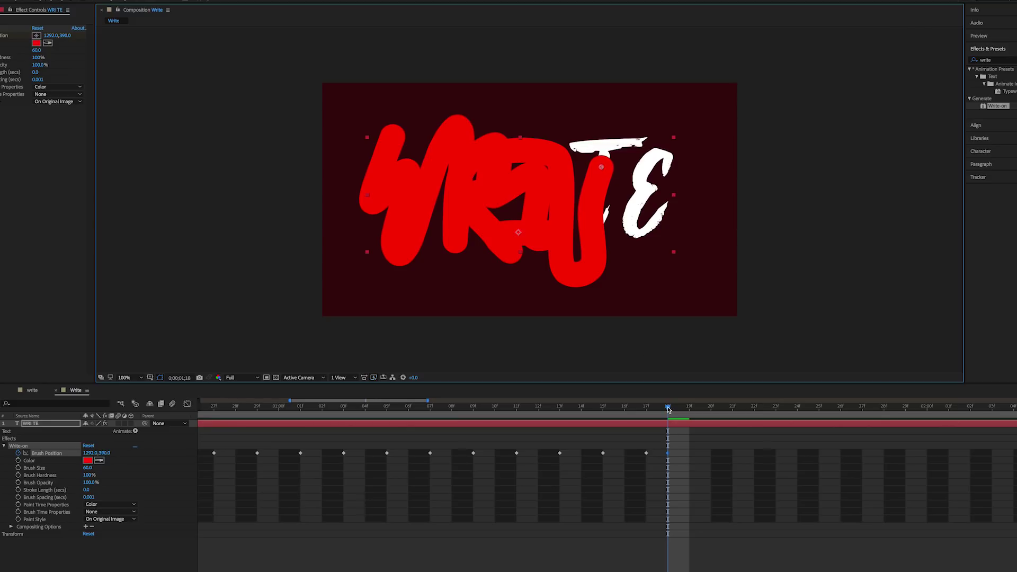
{"action": "left_click_drag", "start_coordinate": [669, 409], "coordinate": [693, 412]}
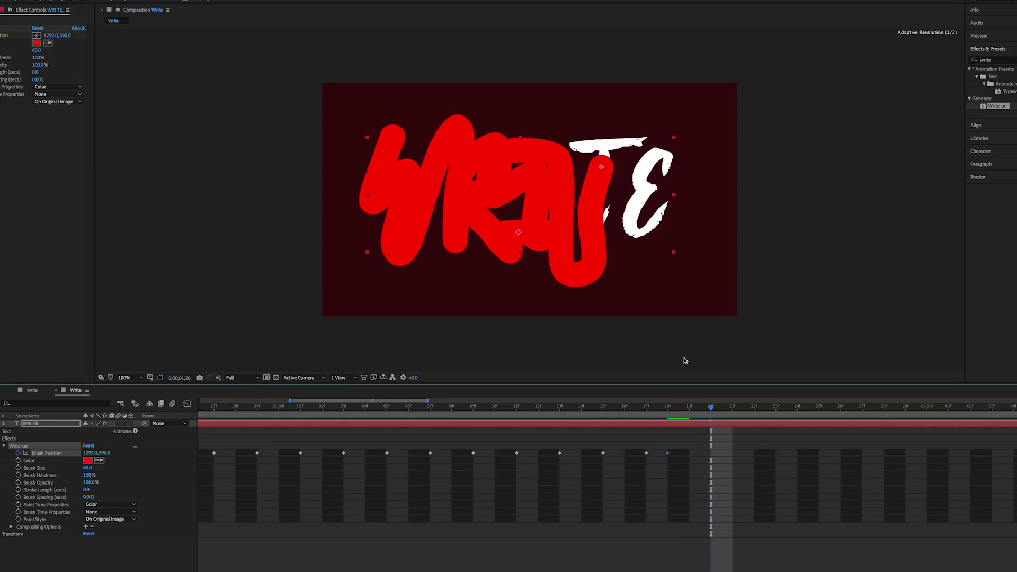
{"action": "left_click_drag", "start_coordinate": [601, 167], "coordinate": [563, 177]}
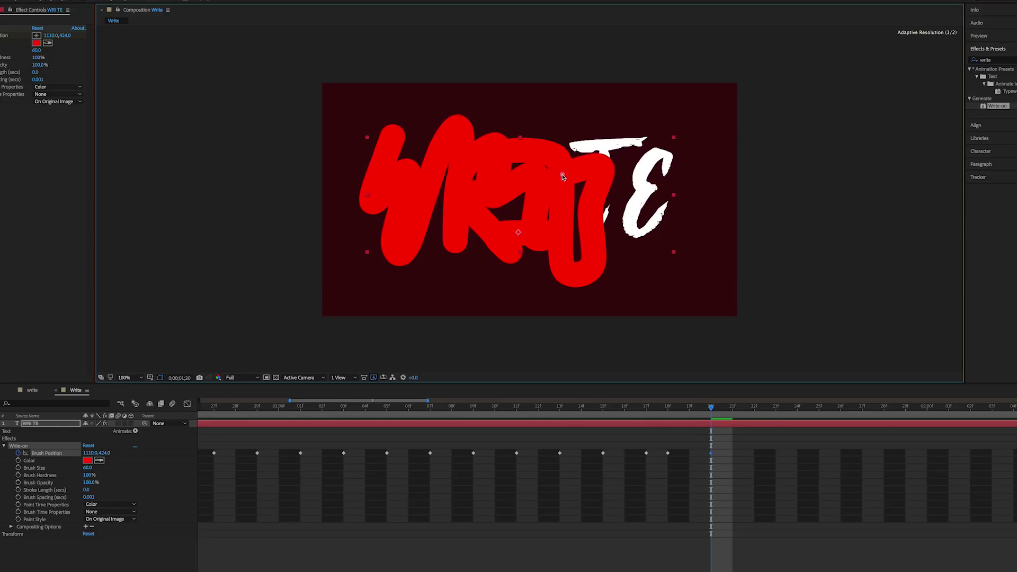
{"action": "left_click_drag", "start_coordinate": [713, 410], "coordinate": [749, 412]}
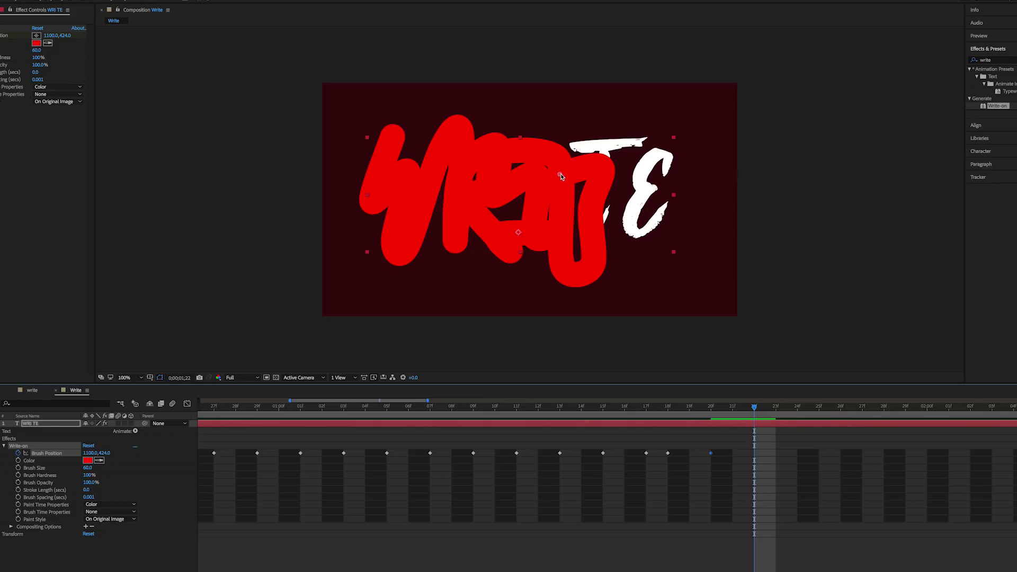
{"action": "left_click_drag", "start_coordinate": [562, 176], "coordinate": [529, 158]}
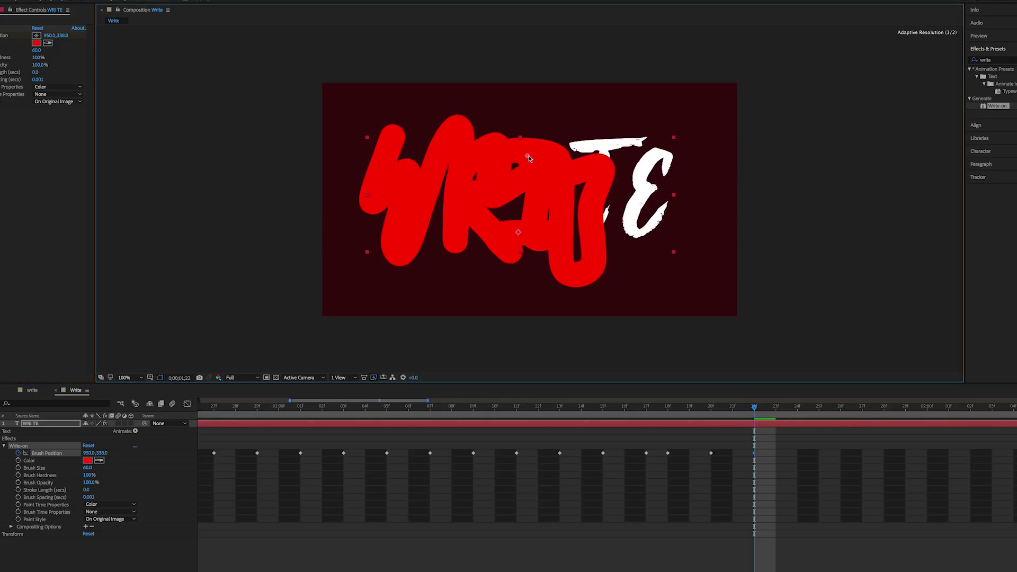
{"action": "left_click_drag", "start_coordinate": [755, 409], "coordinate": [821, 415]}
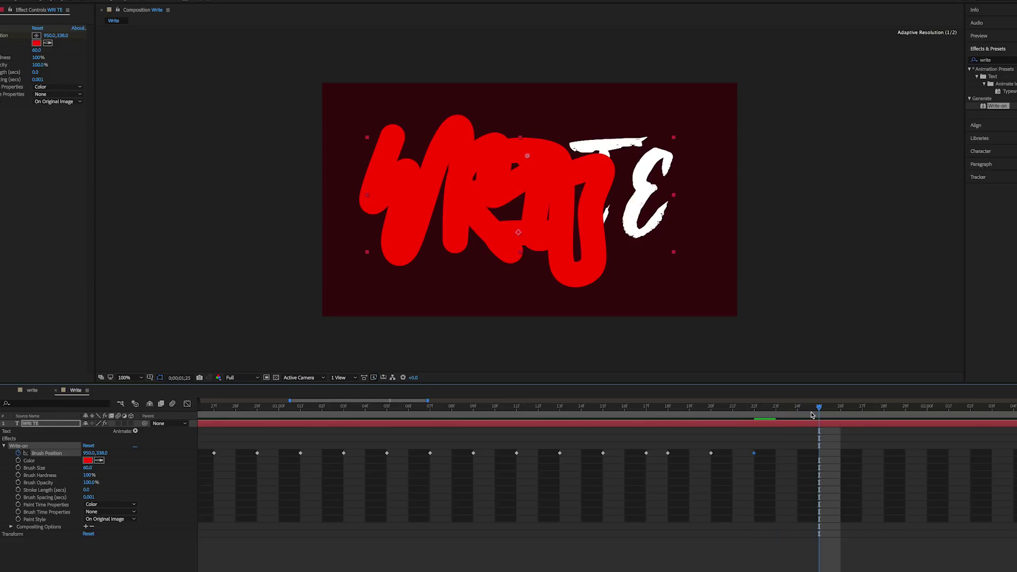
{"action": "left_click_drag", "start_coordinate": [528, 157], "coordinate": [653, 135]}
Keyframe the brush past the T, through the E and off the right edge by 2;17
{"action": "scroll", "coordinate": [771, 460], "scroll_direction": "right", "scroll_amount": 2}
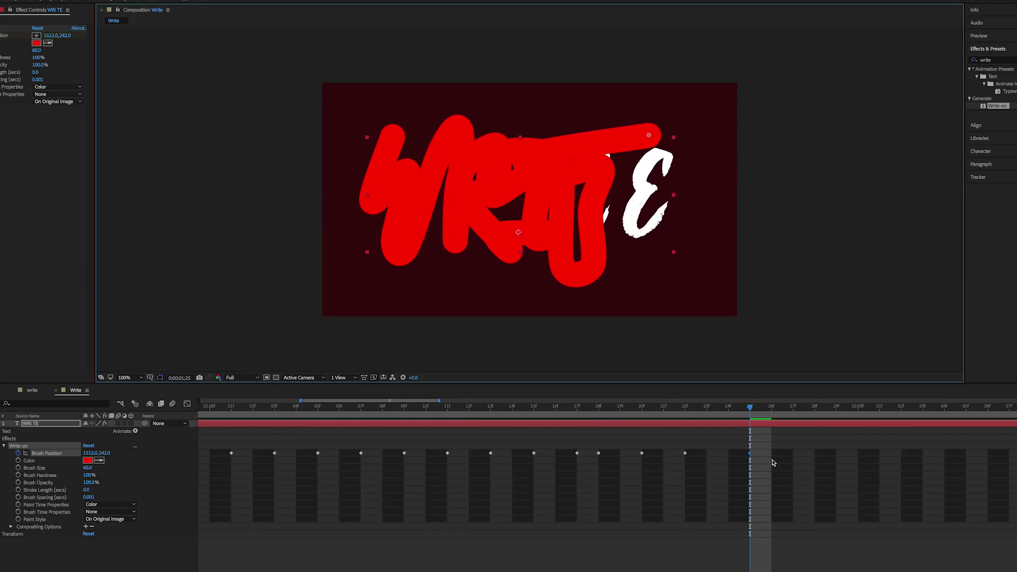
{"action": "left_click_drag", "start_coordinate": [750, 409], "coordinate": [802, 411]}
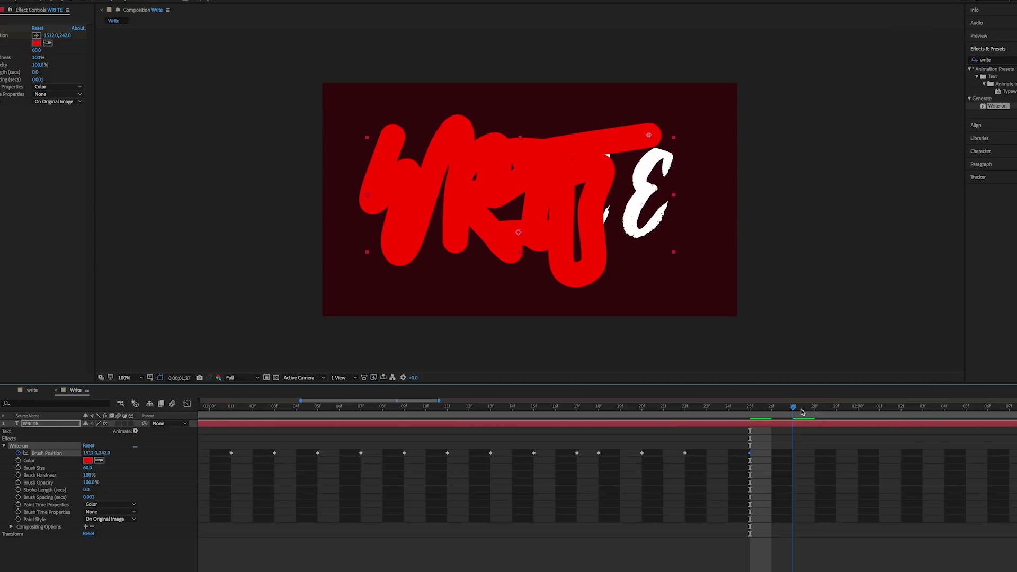
{"action": "left_click_drag", "start_coordinate": [801, 411], "coordinate": [815, 412]}
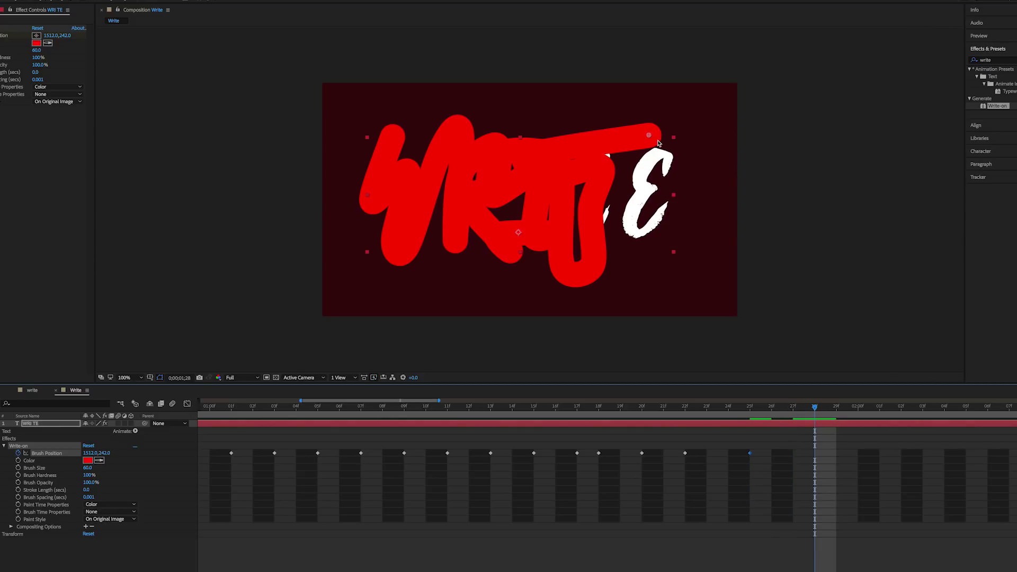
{"action": "mouse_move", "coordinate": [651, 139]}
{"action": "left_mouse_down"}
{"action": "mouse_move", "coordinate": [676, 131]}
{"action": "mouse_move", "coordinate": [689, 141]}
{"action": "left_mouse_up"}
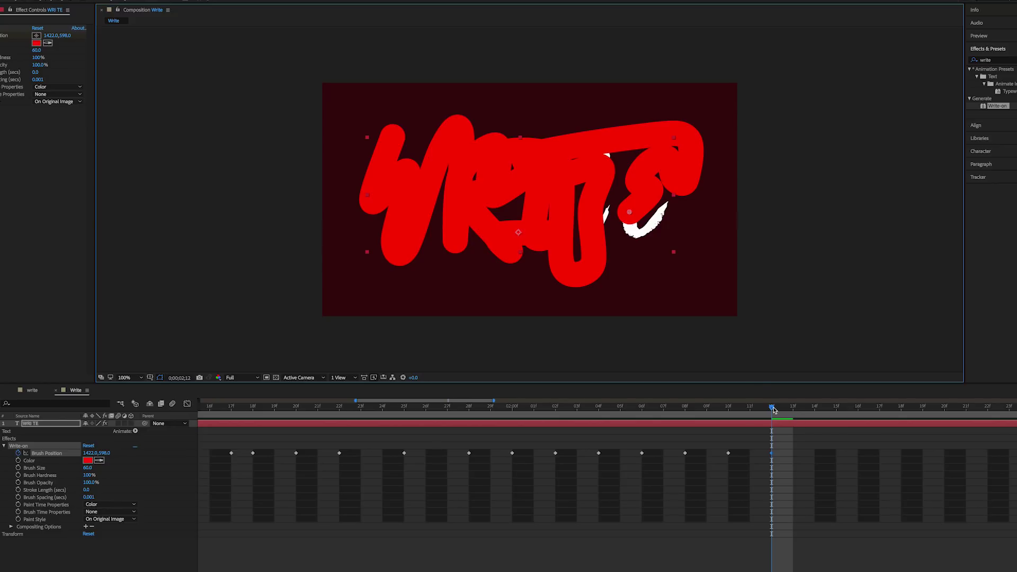
{"action": "left_click_drag", "start_coordinate": [773, 409], "coordinate": [859, 409]}
{"action": "left_click_drag", "start_coordinate": [673, 196], "coordinate": [736, 217]}
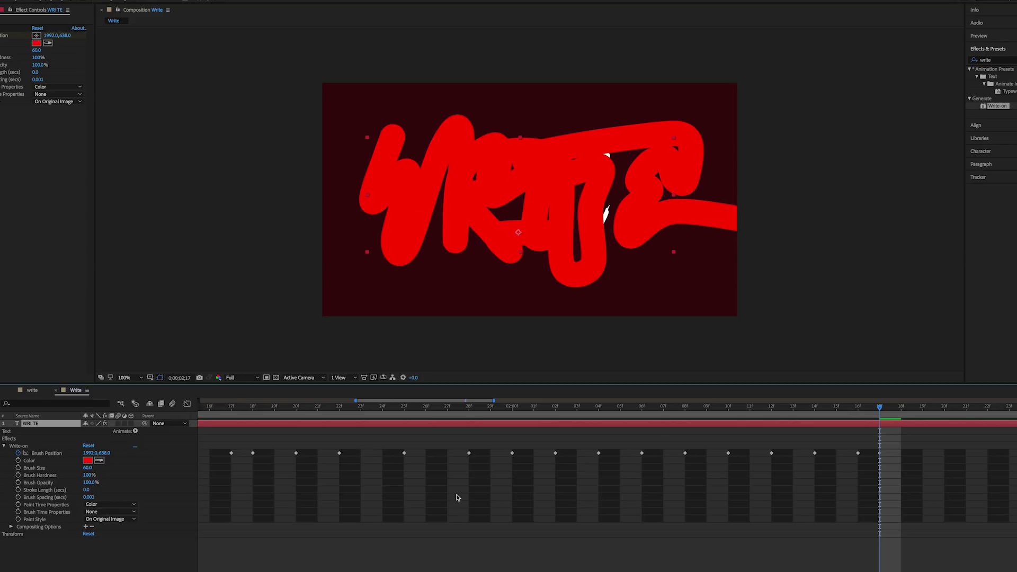
{"action": "scroll", "coordinate": [457, 497], "scroll_direction": "down", "scroll_amount": 5}
{"action": "scroll", "coordinate": [458, 497], "scroll_direction": "down", "scroll_amount": 3}
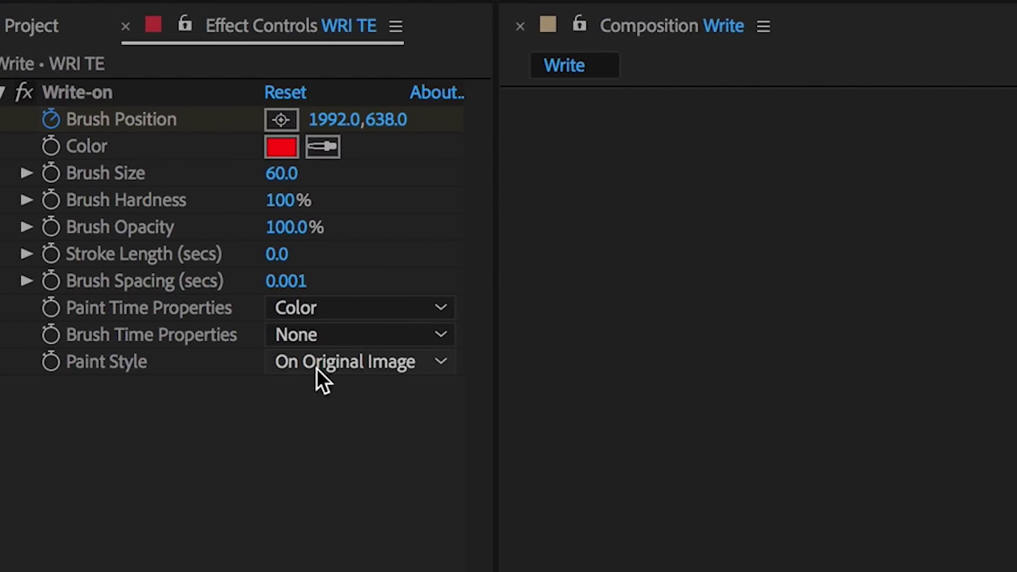
Set Write-on's Paint Style to Reveal Original Image
{"action": "left_click", "coordinate": [366, 369]}
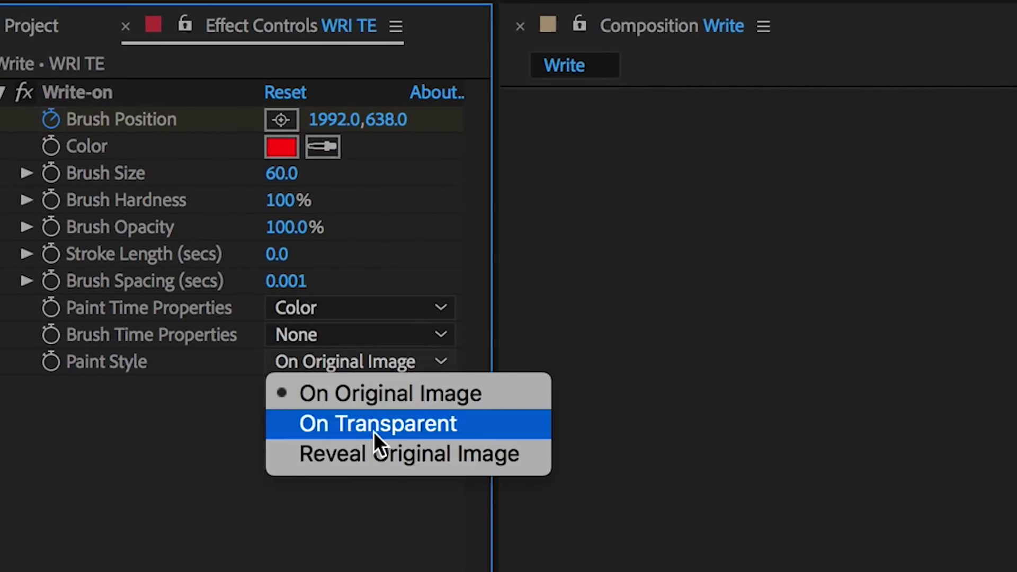
{"action": "left_click", "coordinate": [379, 459]}
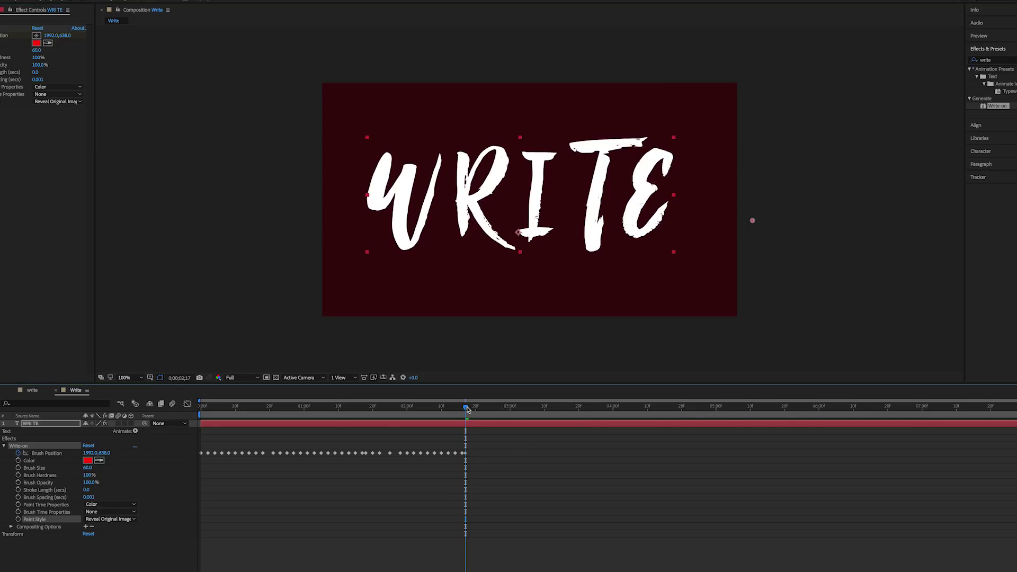
Preview the write-on from the start, then scrub back to the partial W, R, I reveal
{"action": "left_click_drag", "start_coordinate": [466, 408], "coordinate": [201, 407]}
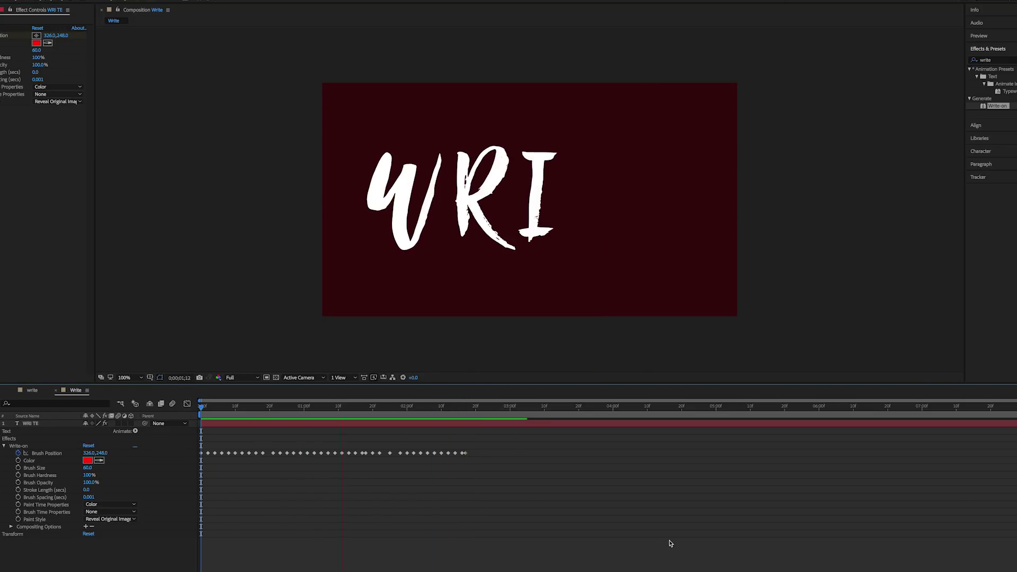
{"action": "left_click", "coordinate": [512, 420]}
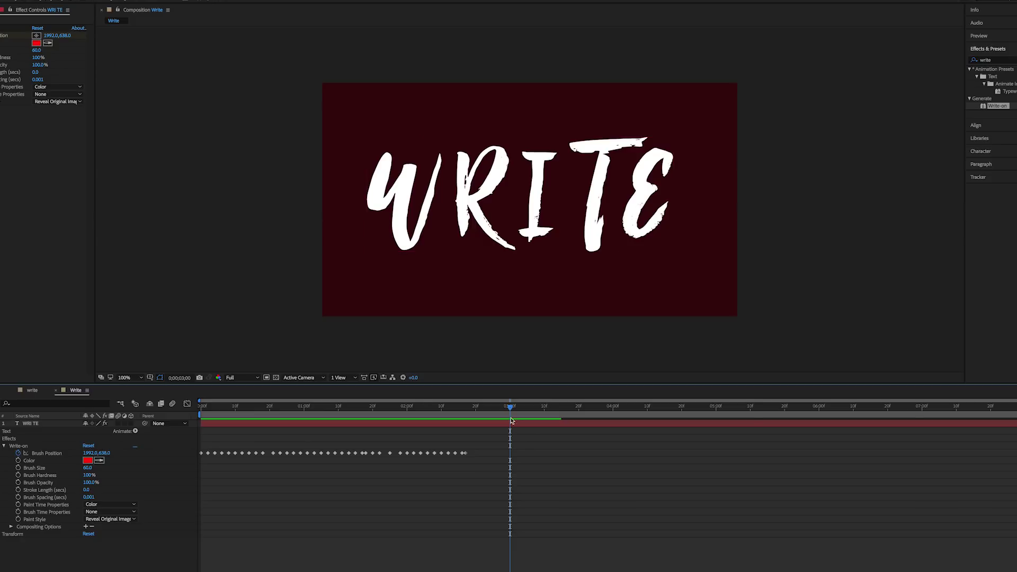
{"action": "mouse_move", "coordinate": [420, 407]}
{"action": "left_mouse_down"}
{"action": "mouse_move", "coordinate": [290, 428]}
{"action": "mouse_move", "coordinate": [405, 420]}
{"action": "mouse_move", "coordinate": [339, 422]}
{"action": "left_mouse_up"}
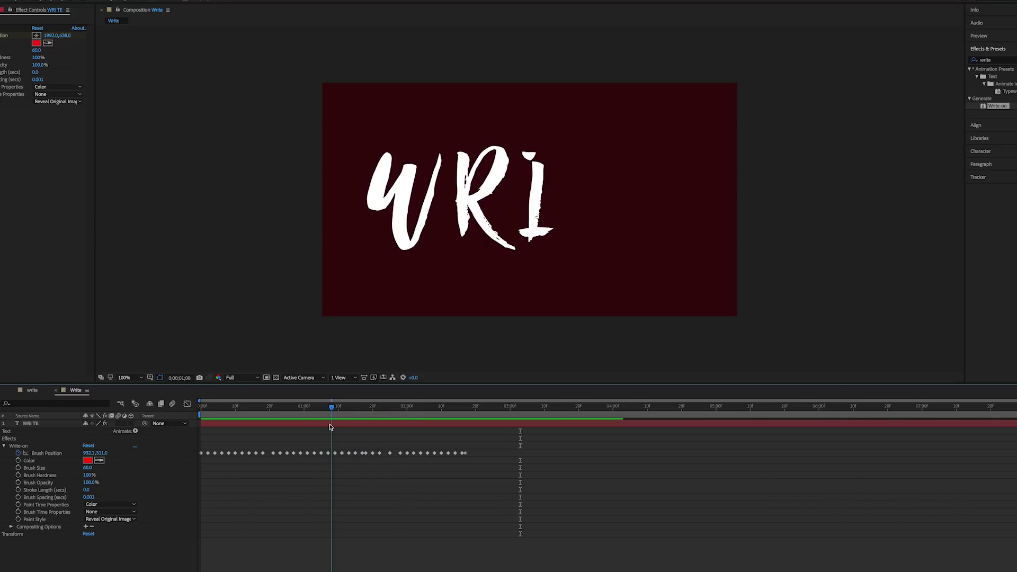
Select the Brush Position keyframes after the I's dot stroke, then preview the WRIT reveal
{"action": "scroll", "coordinate": [335, 427], "scroll_direction": "up", "scroll_amount": 4}
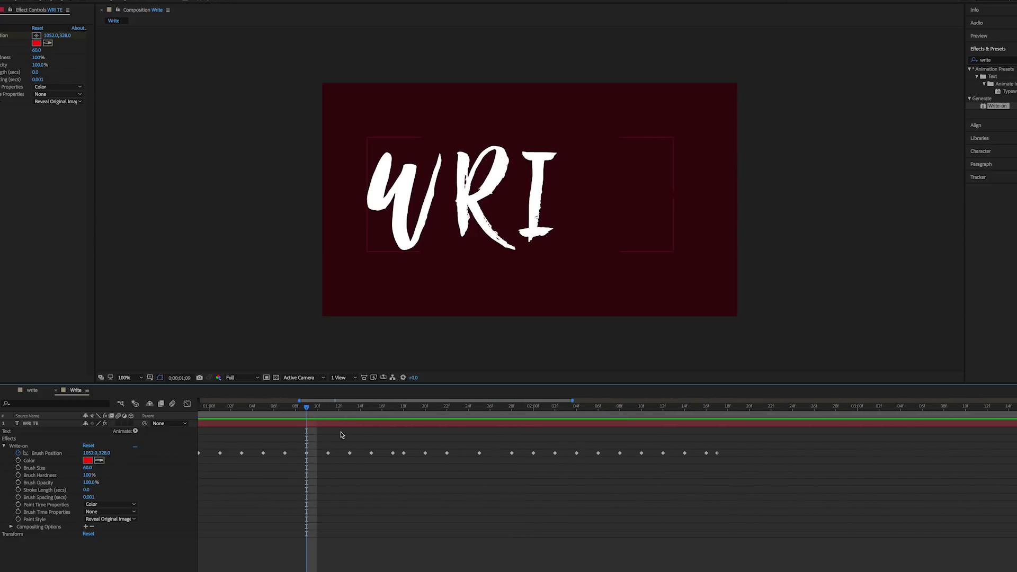
{"action": "left_click", "coordinate": [306, 454]}
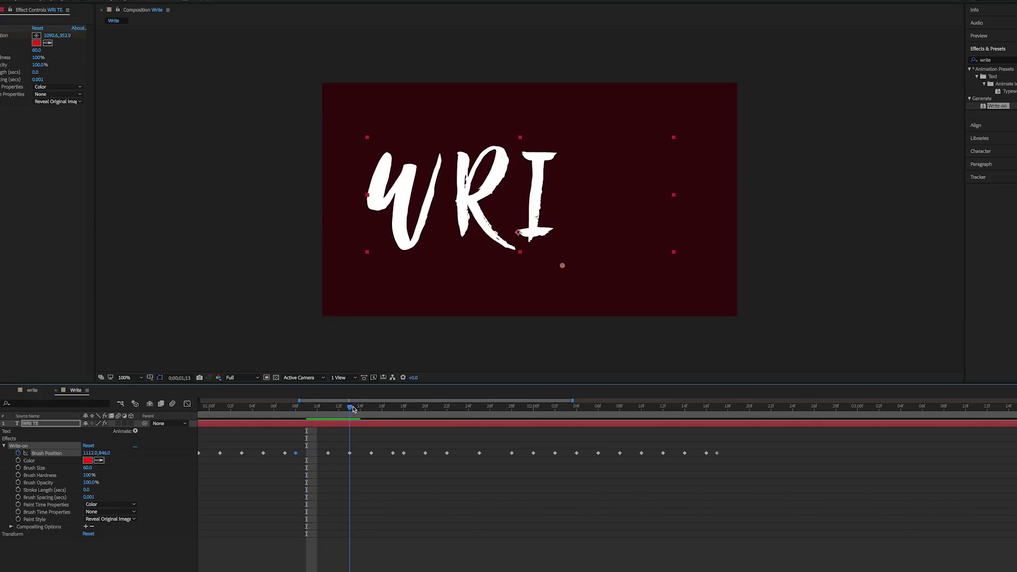
{"action": "mouse_move", "coordinate": [366, 409]}
{"action": "left_mouse_down"}
{"action": "mouse_move", "coordinate": [401, 410]}
{"action": "mouse_move", "coordinate": [359, 428]}
{"action": "left_mouse_up"}
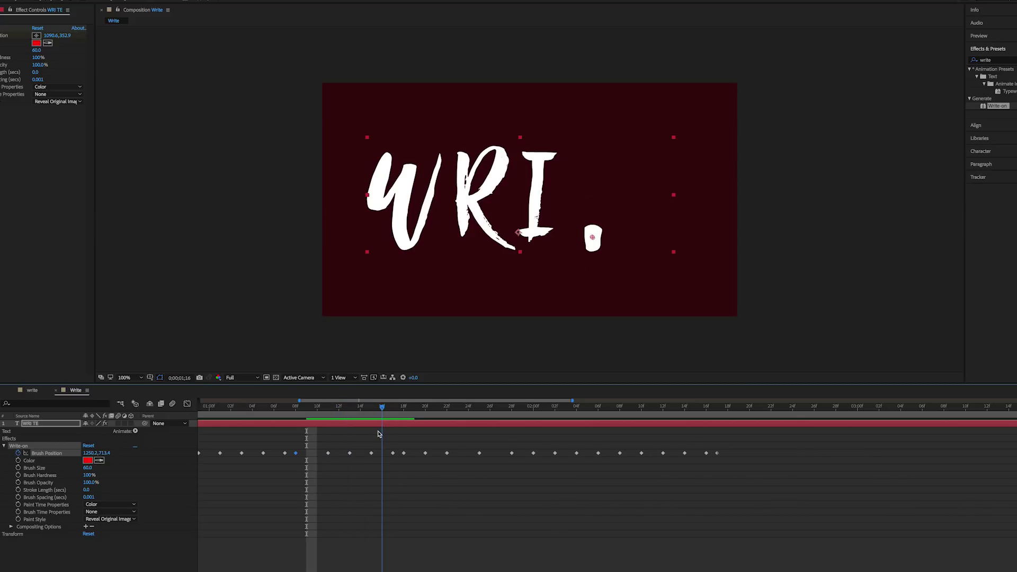
{"action": "mouse_move", "coordinate": [379, 434]}
{"action": "left_mouse_down"}
{"action": "mouse_move", "coordinate": [360, 460]}
{"action": "mouse_move", "coordinate": [372, 464]}
{"action": "left_mouse_up"}
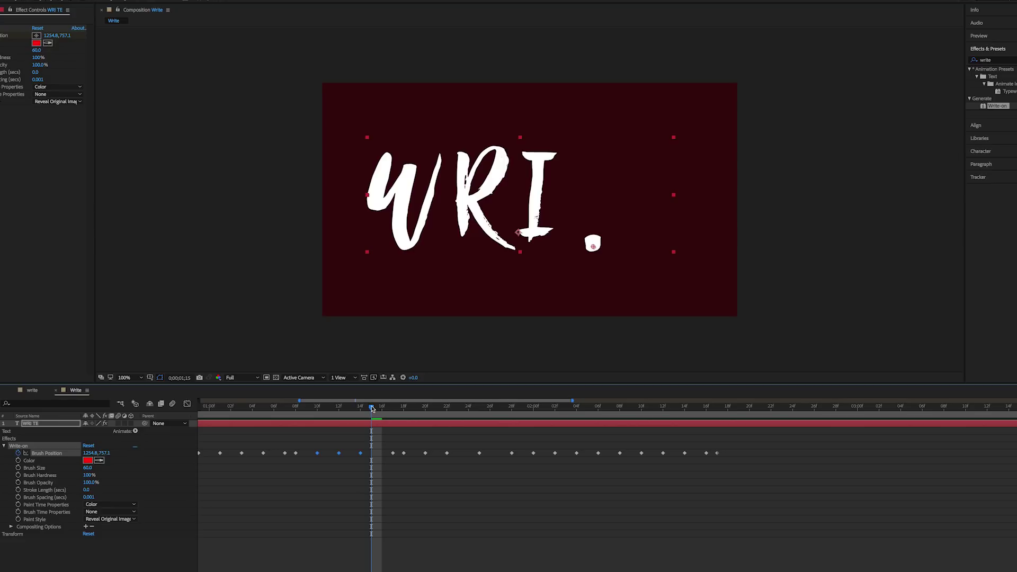
{"action": "key", "text": "space"}
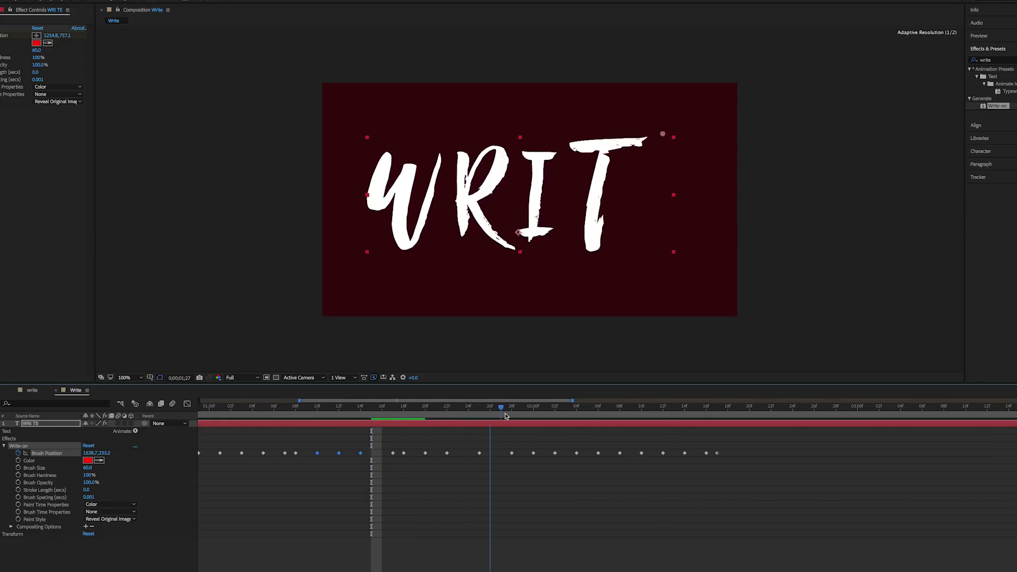